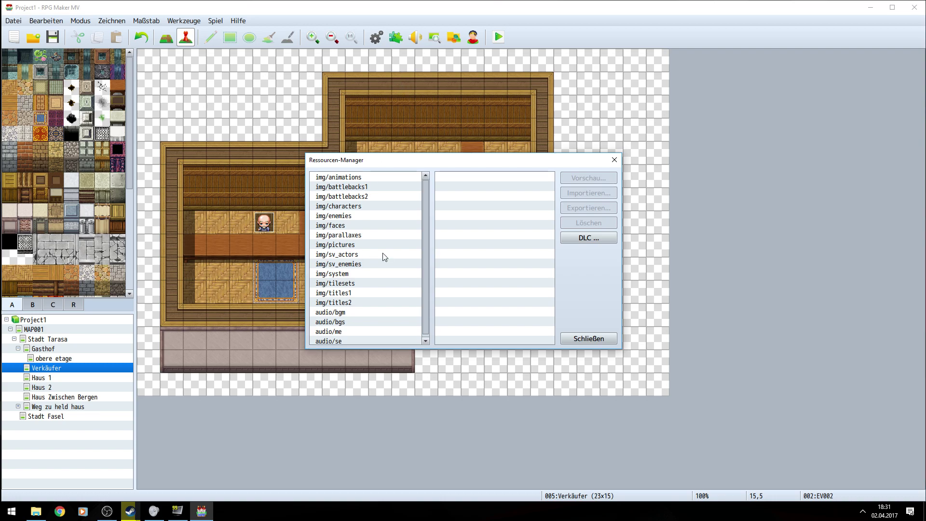
# Step: Browse the img/pictures and img/sv_actors resource folders, looking through the list of actor battler images
pyautogui.click(355, 244)
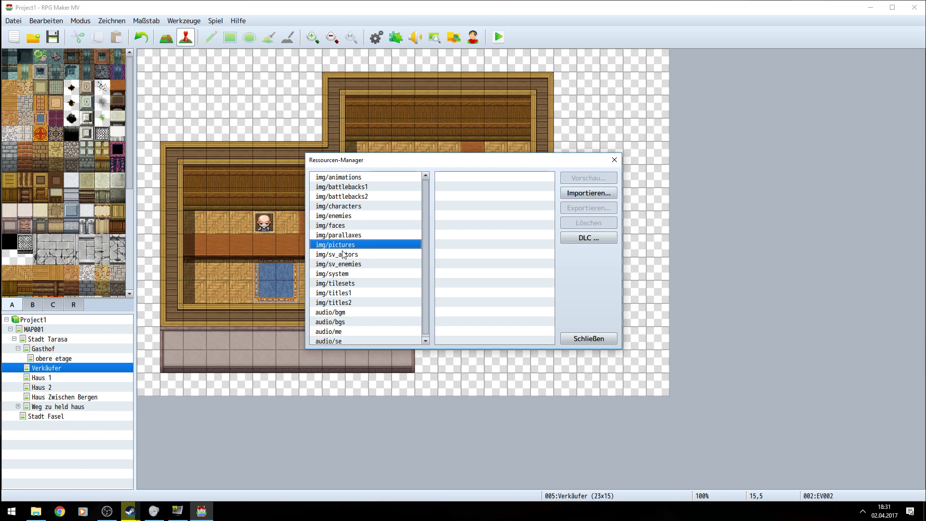
pyautogui.click(364, 253)
pyautogui.click(587, 193)
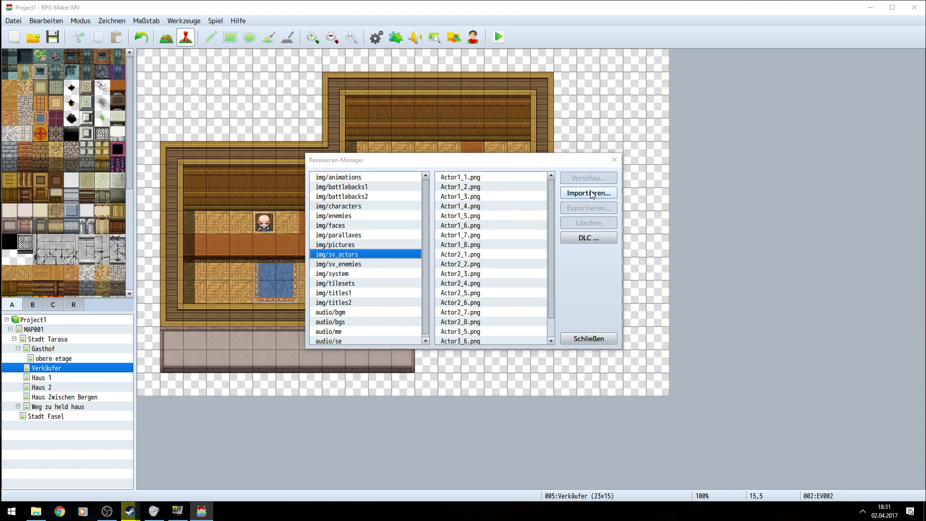
pyautogui.click(497, 216)
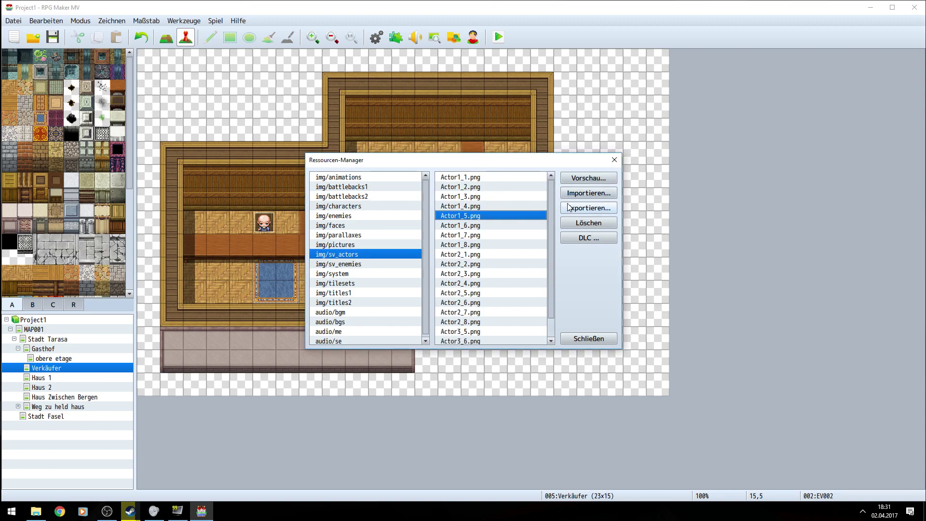
pyautogui.scroll(-2, 490, 222)
pyautogui.scroll(2, 490, 241)
pyautogui.scroll(-2, 488, 250)
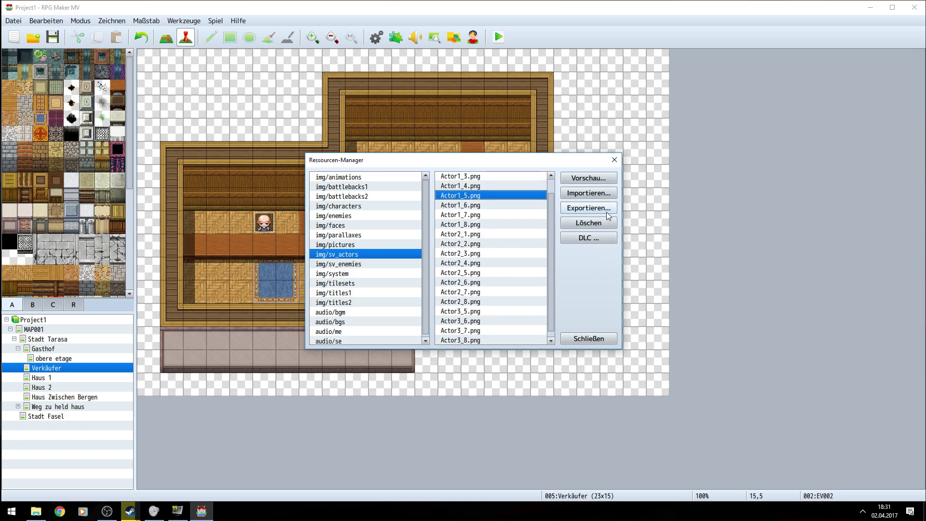
pyautogui.click(589, 193)
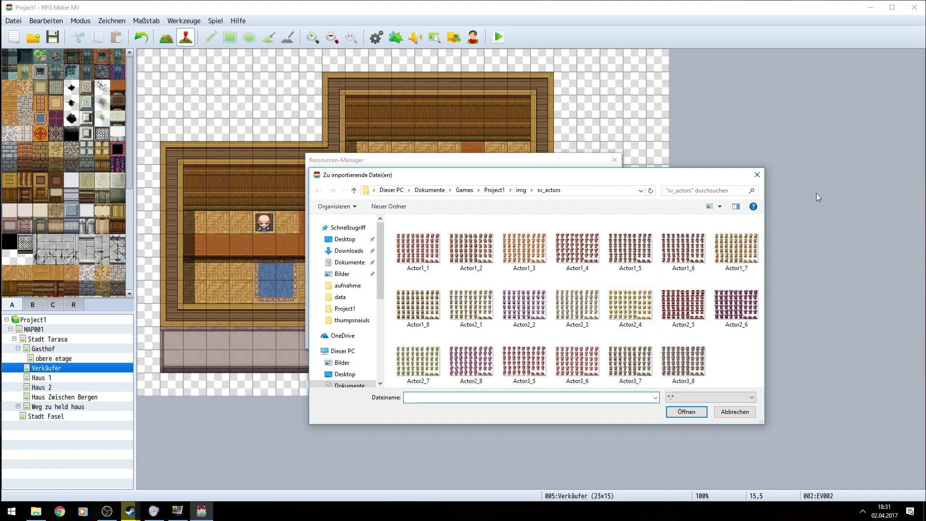
pyautogui.click(757, 174)
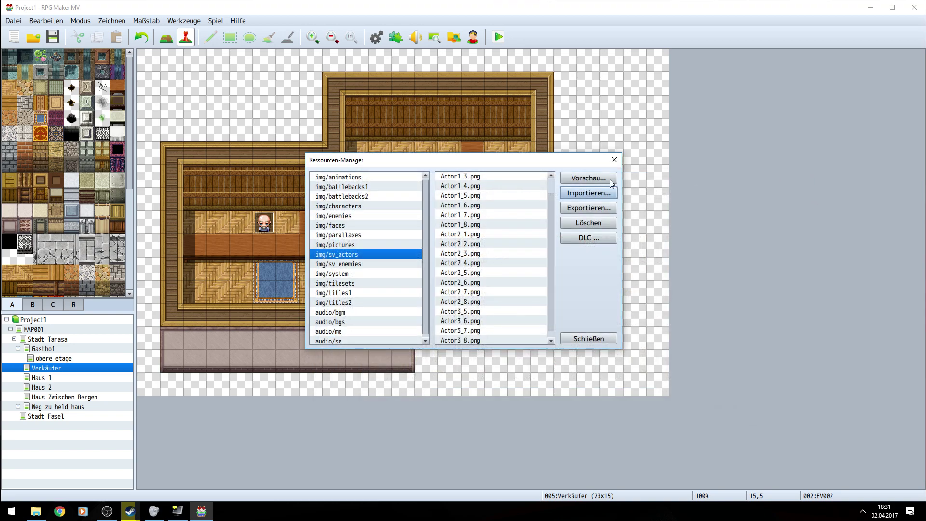
pyautogui.click(582, 210)
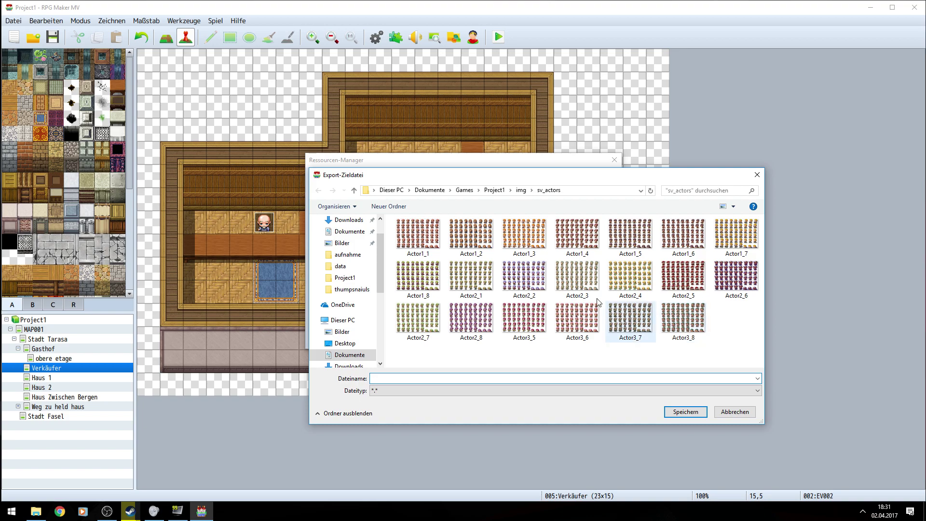
pyautogui.click(465, 190)
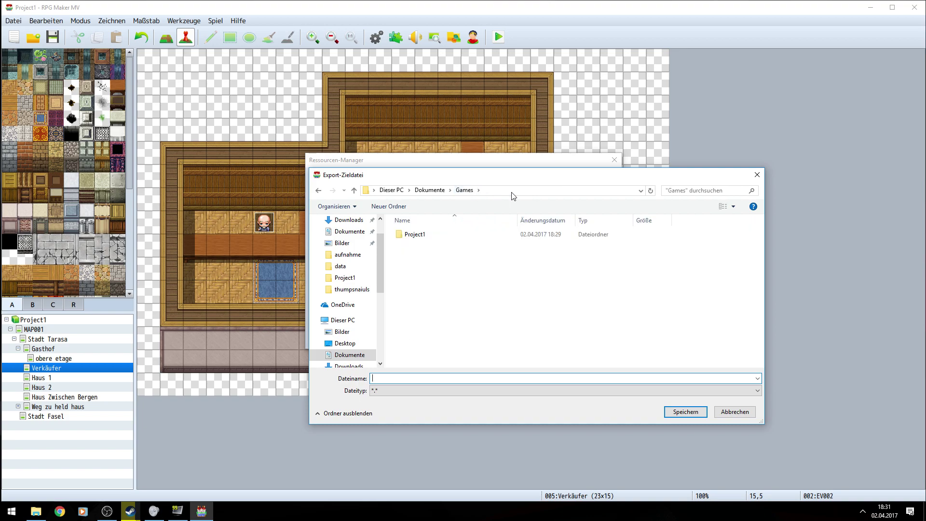
pyautogui.doubleClick(415, 234)
pyautogui.click(416, 336)
pyautogui.click(434, 326)
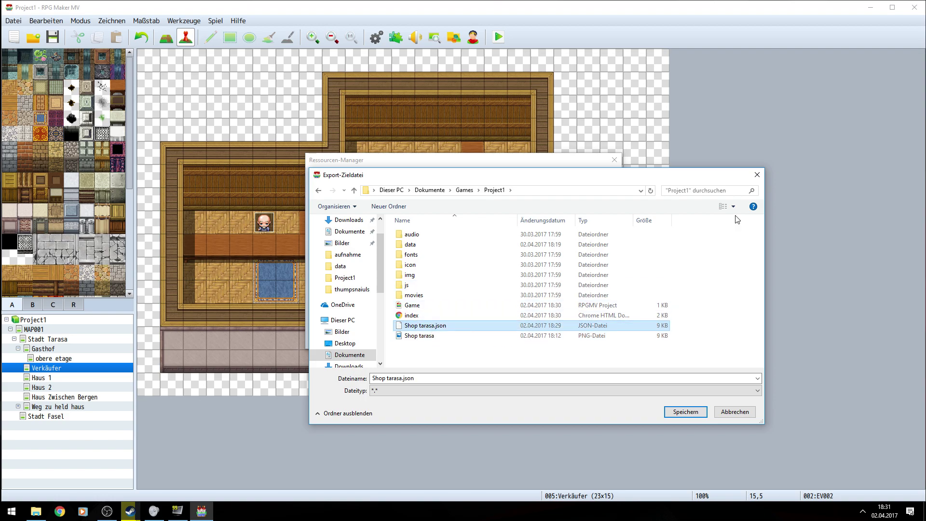
pyautogui.click(757, 175)
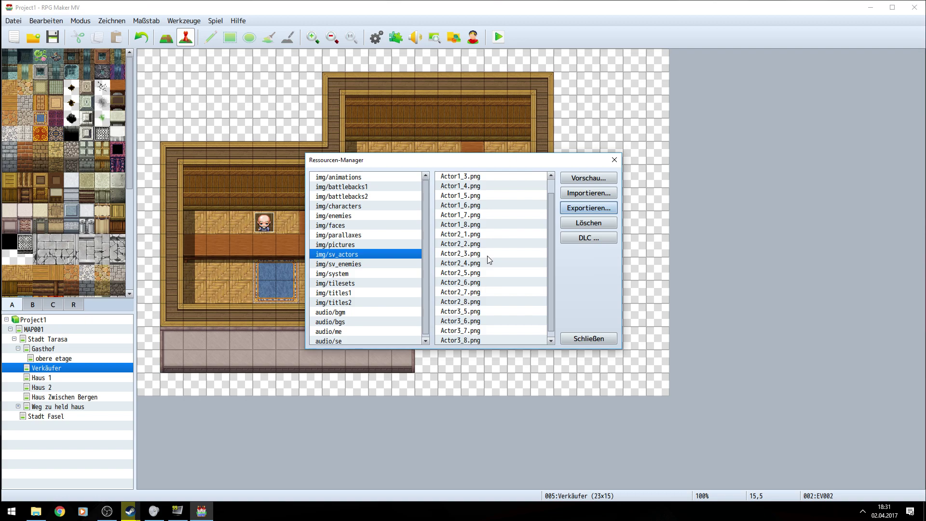
# Step: Look through the img/pictures, img/parallaxes, img/system and img/sv_enemies resource folders, reading the full list of side-view enemy images
pyautogui.click(360, 236)
pyautogui.click(357, 246)
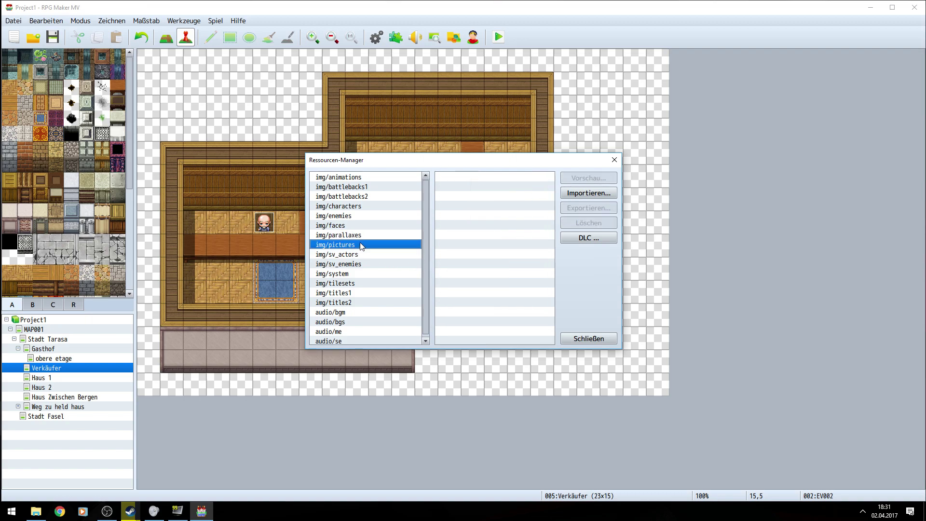
pyautogui.click(366, 235)
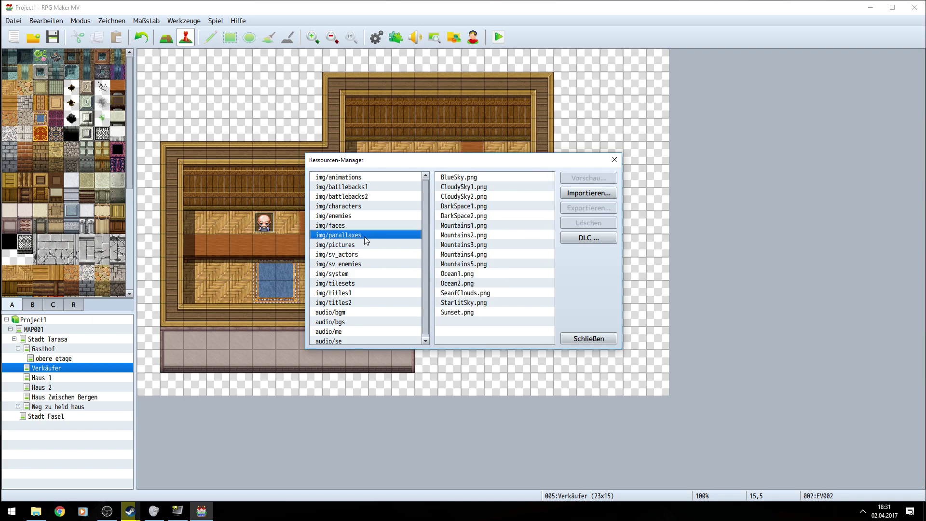
pyautogui.click(341, 265)
pyautogui.click(343, 274)
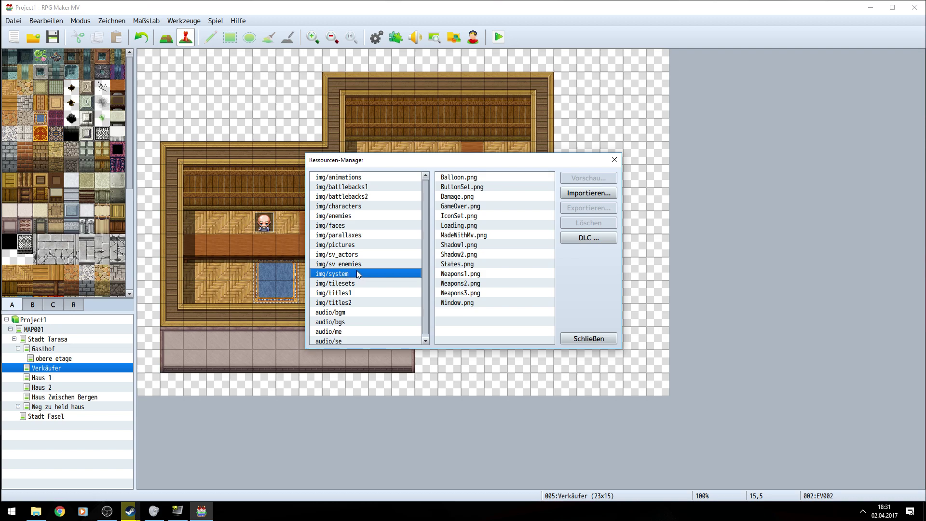
pyautogui.click(354, 265)
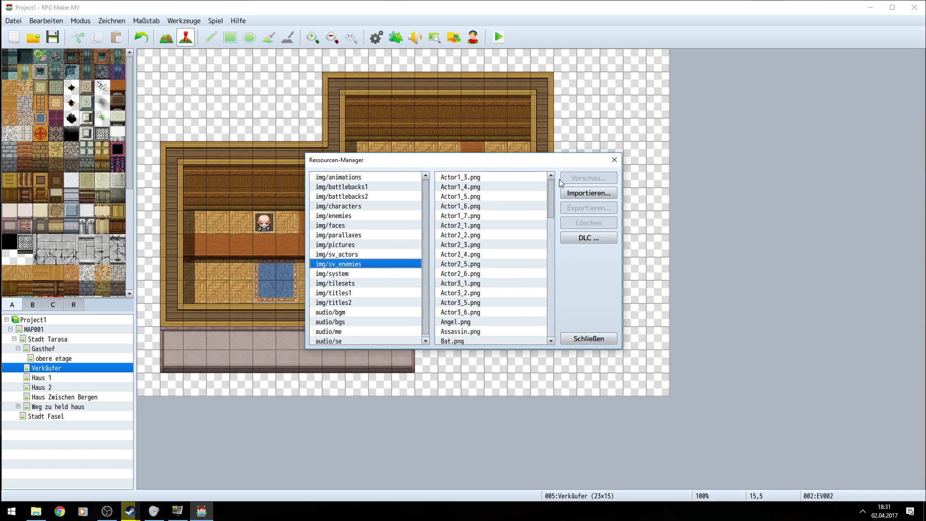
pyautogui.scroll(-8, 499, 259)
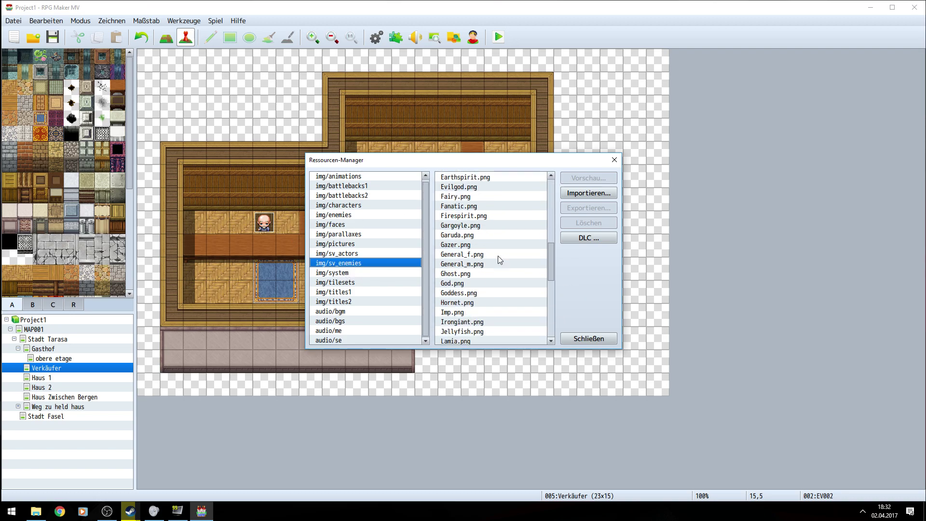
pyautogui.scroll(-9, 500, 260)
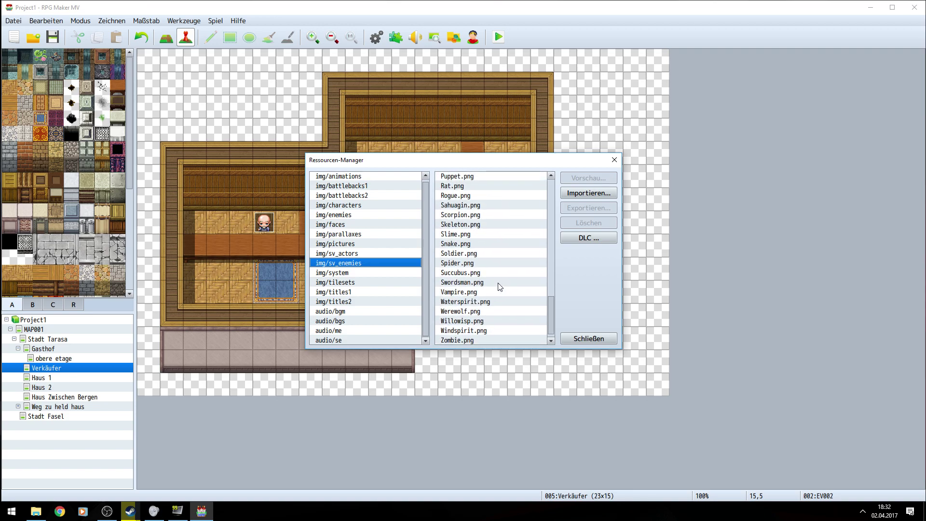
pyautogui.scroll(5, 500, 286)
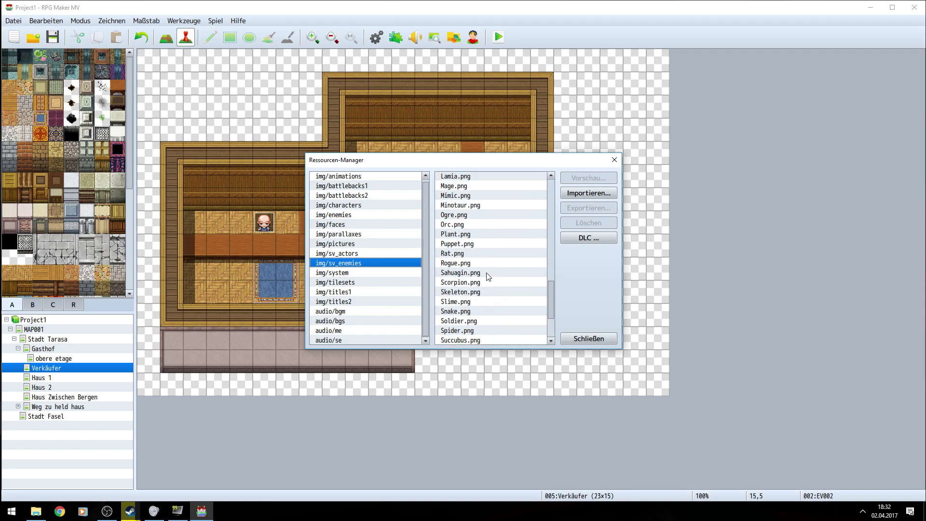
pyautogui.scroll(7, 485, 274)
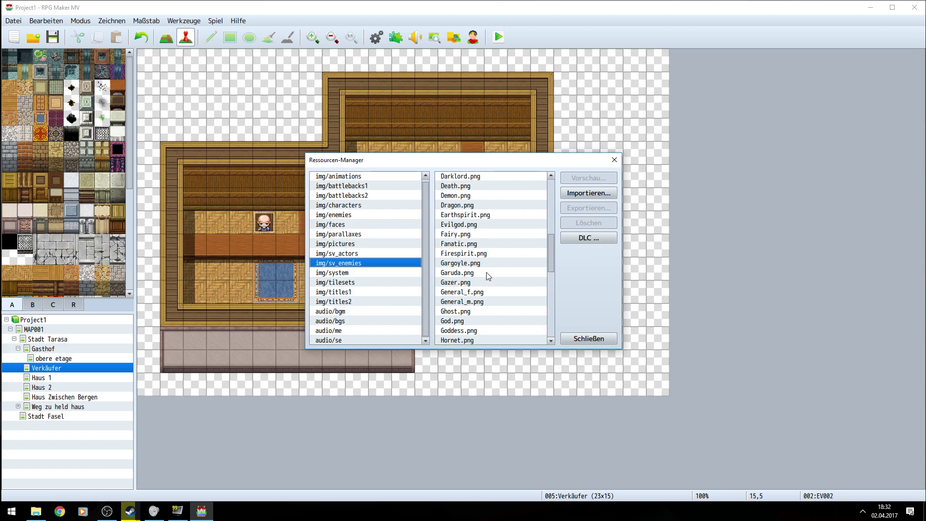
pyautogui.scroll(6, 474, 265)
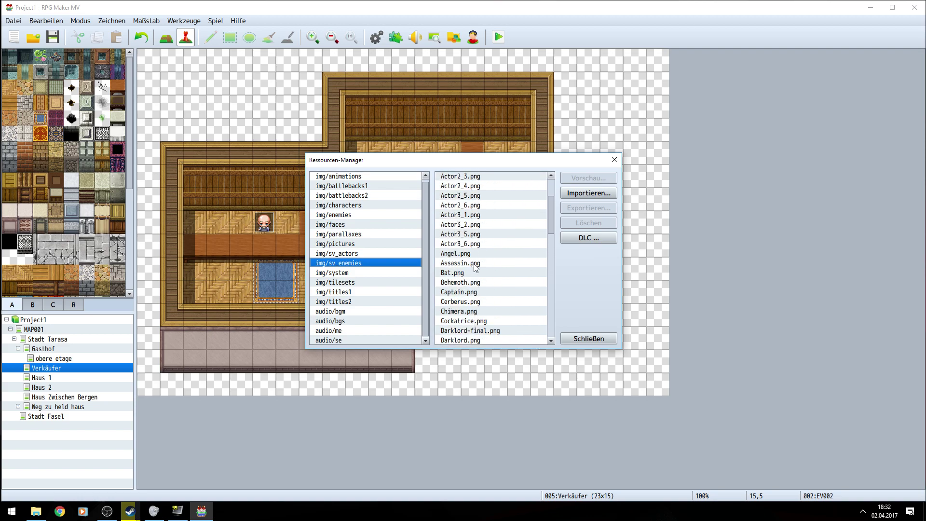
# Step: Check the neighbouring image folders and show the contents of the img/faces resource folder
pyautogui.click(354, 245)
pyautogui.click(350, 226)
pyautogui.click(350, 232)
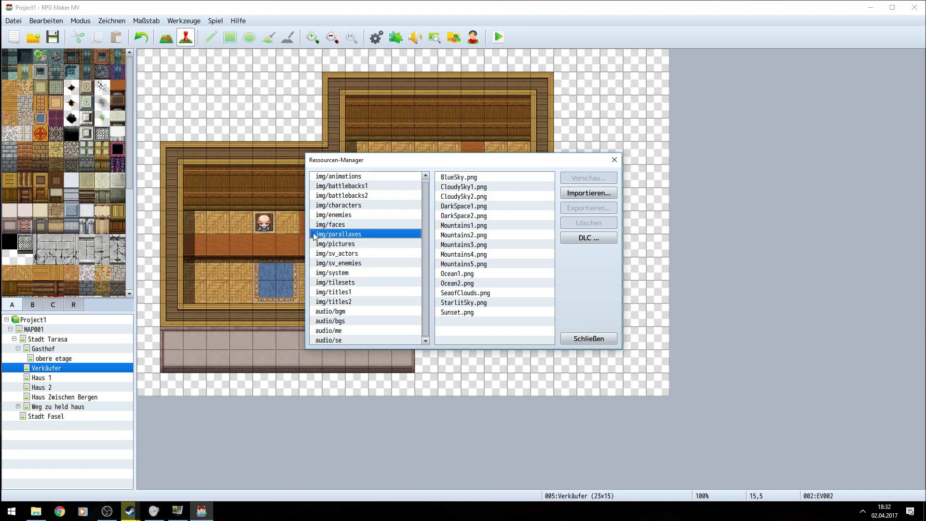
pyautogui.click(334, 216)
pyautogui.click(345, 226)
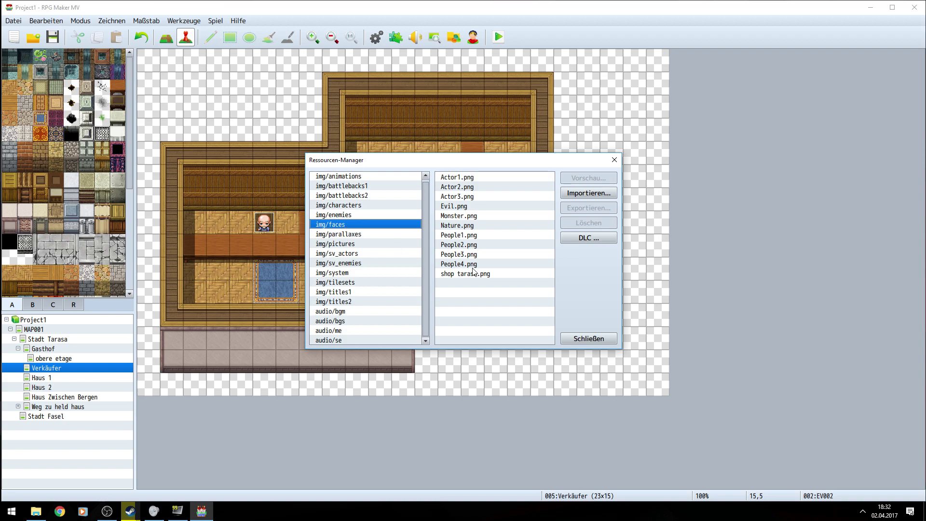
pyautogui.click(493, 274)
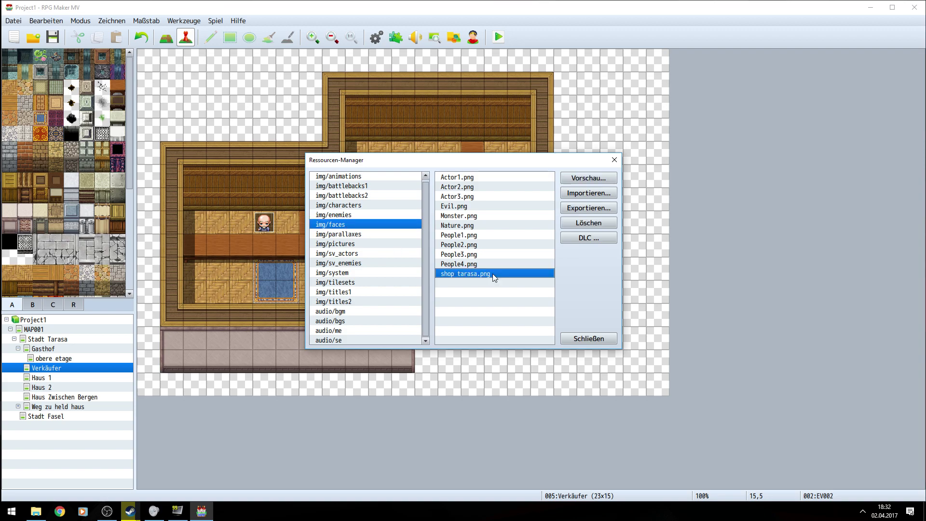
pyautogui.click(604, 210)
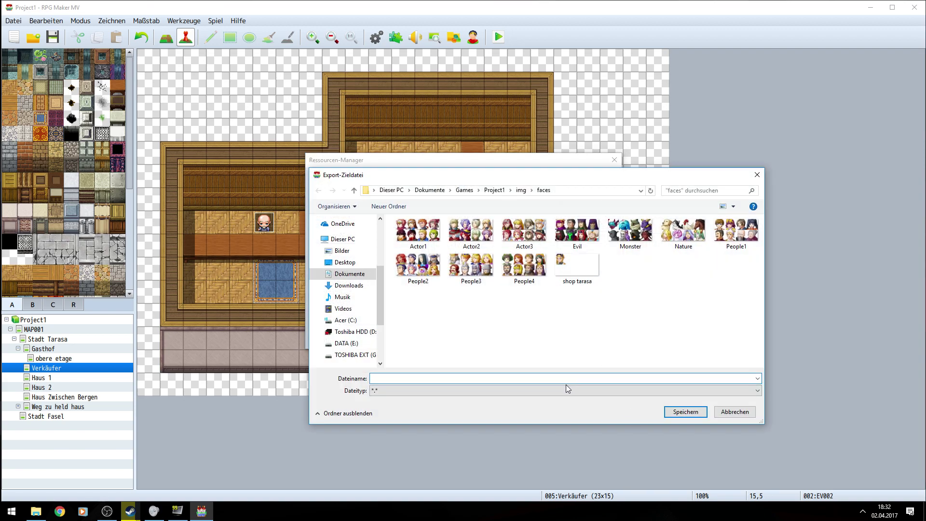
pyautogui.click(734, 412)
# Step: Import the shop tarasa image from the project's faces folder into img/faces and close the Resource Manager
pyautogui.click(605, 191)
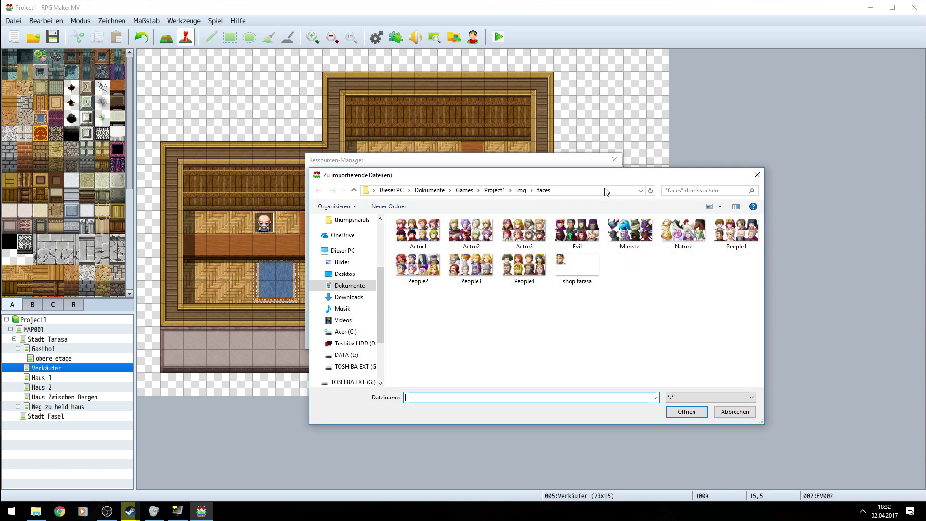
pyautogui.click(577, 264)
pyautogui.click(687, 412)
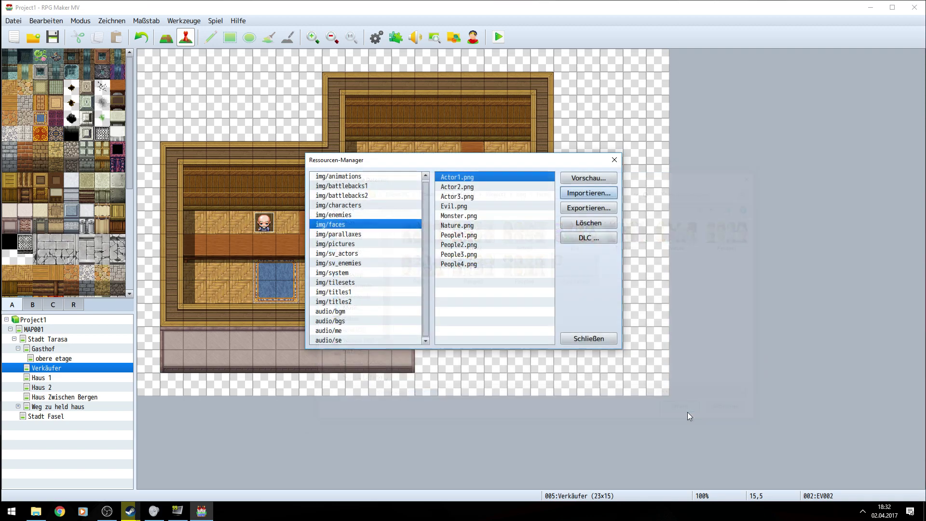
pyautogui.click(607, 341)
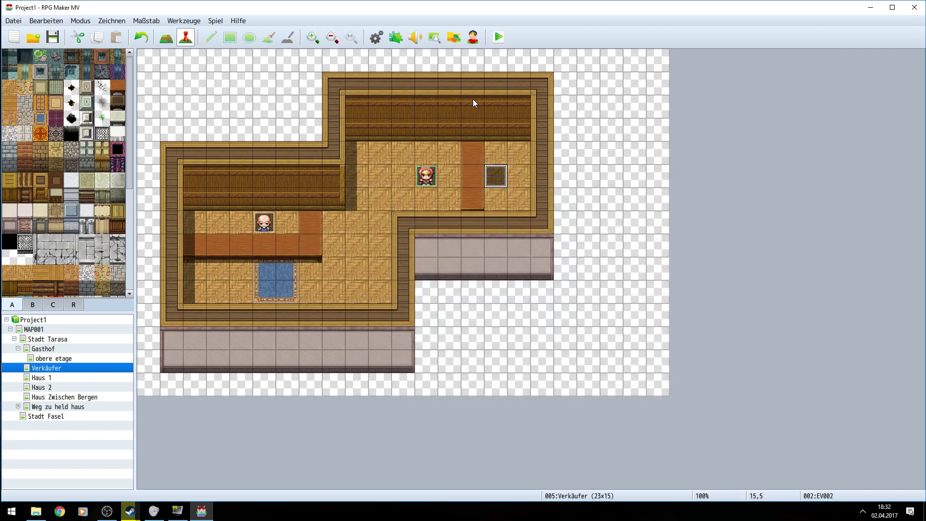
# Step: Check which portraits a Show Text command offers in event EV002, and leave the event without changes
pyautogui.doubleClick(494, 173)
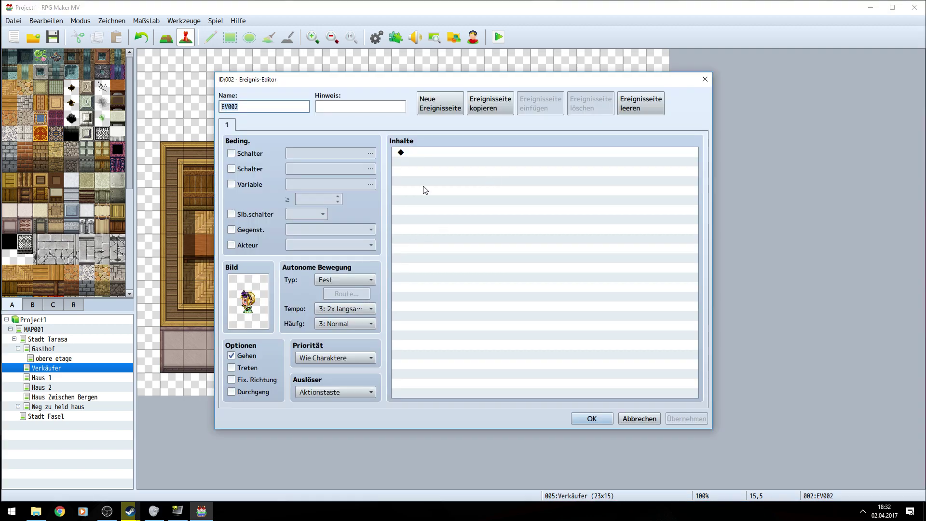
pyautogui.click(437, 154)
pyautogui.doubleClick(437, 155)
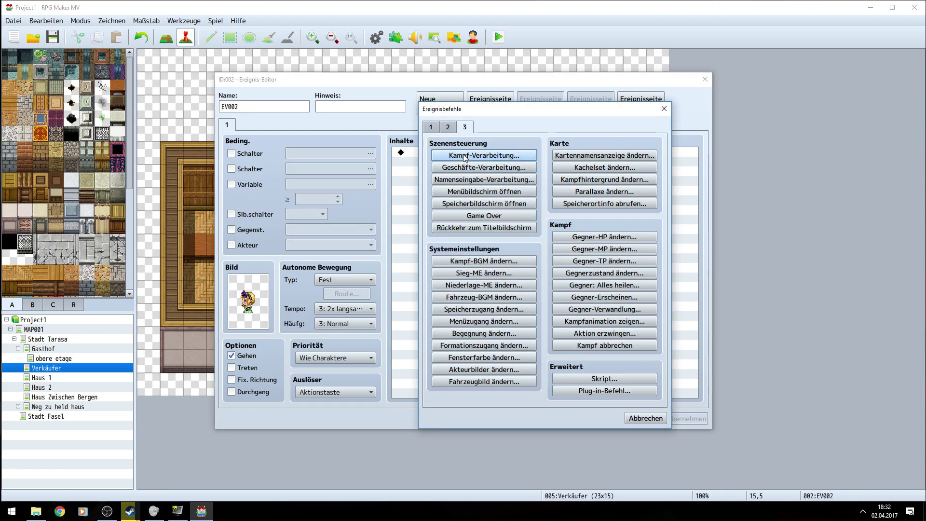
pyautogui.click(452, 128)
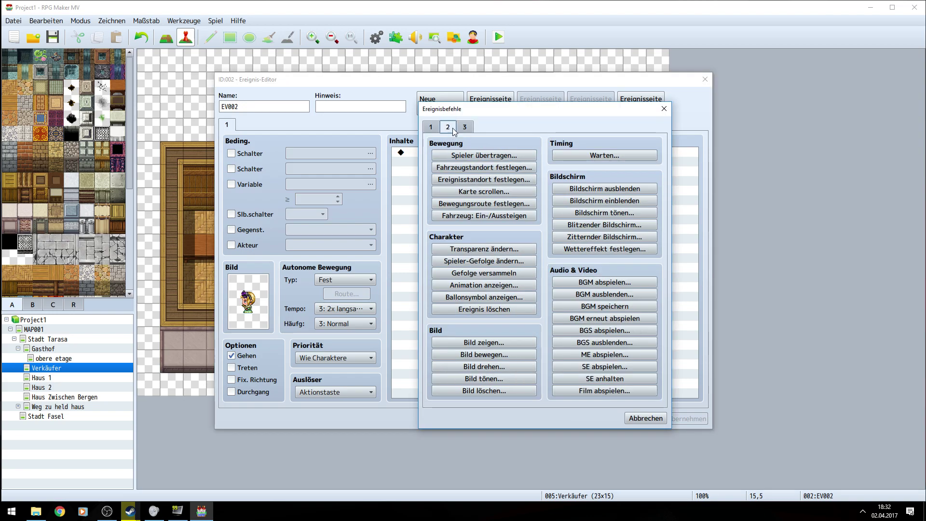
pyautogui.click(427, 127)
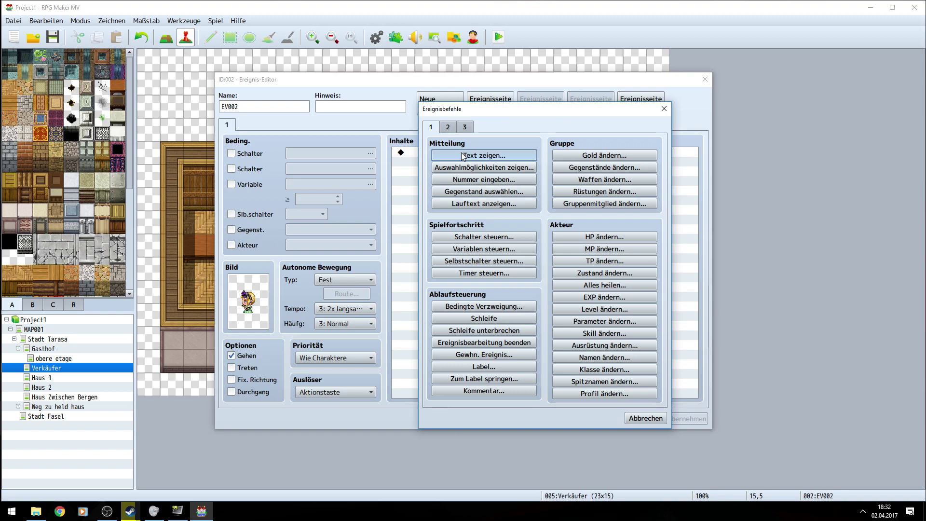
pyautogui.click(484, 155)
pyautogui.doubleClick(424, 259)
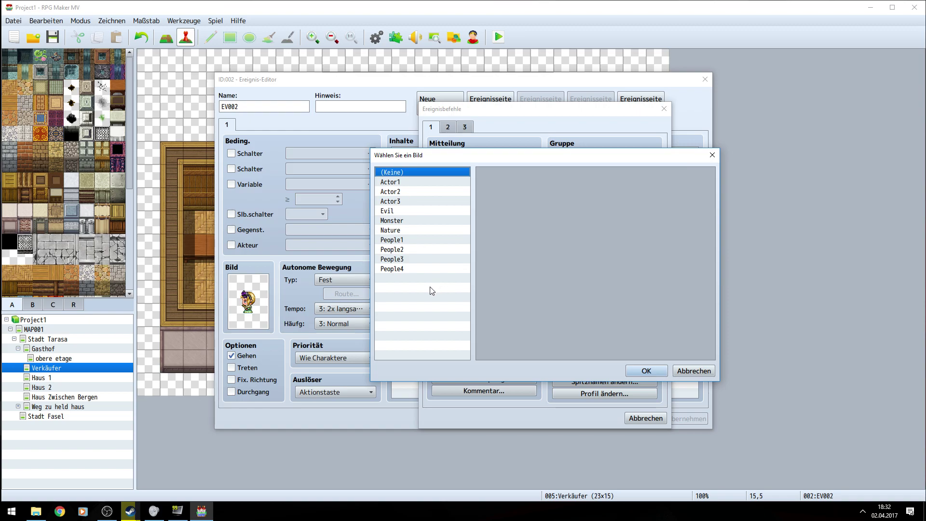
pyautogui.click(697, 370)
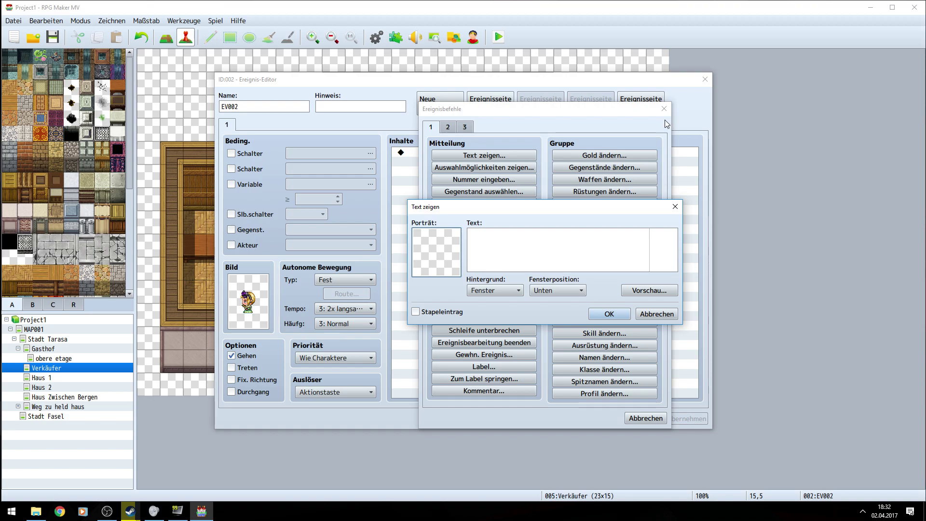
pyautogui.click(675, 206)
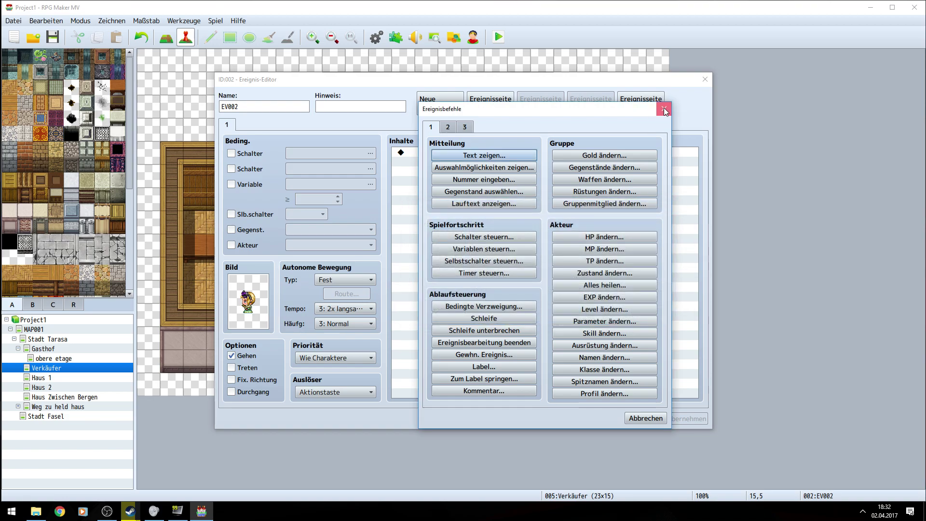
pyautogui.click(664, 108)
pyautogui.click(705, 79)
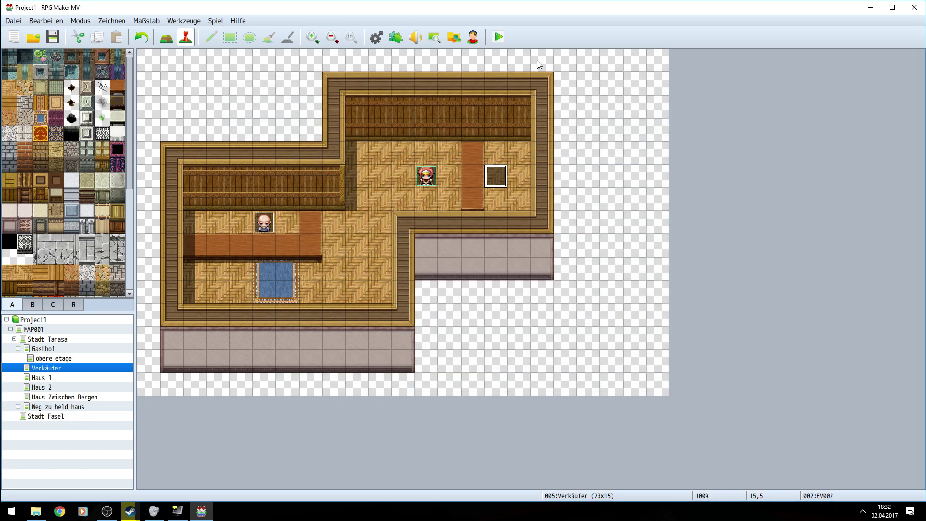
# Step: Start a face import from img/faces in the Resource Manager and check the project's img/pictures folder for the shop tarasa image
pyautogui.click(452, 41)
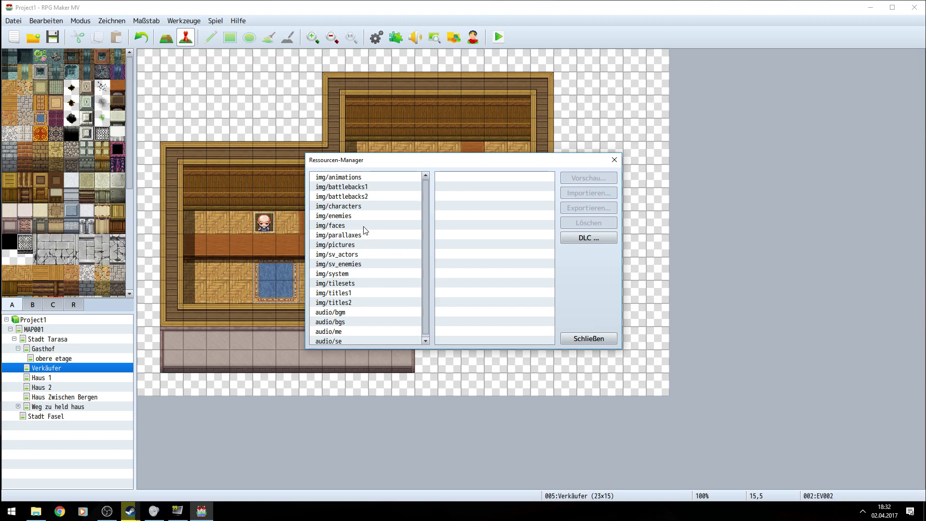
pyautogui.click(348, 225)
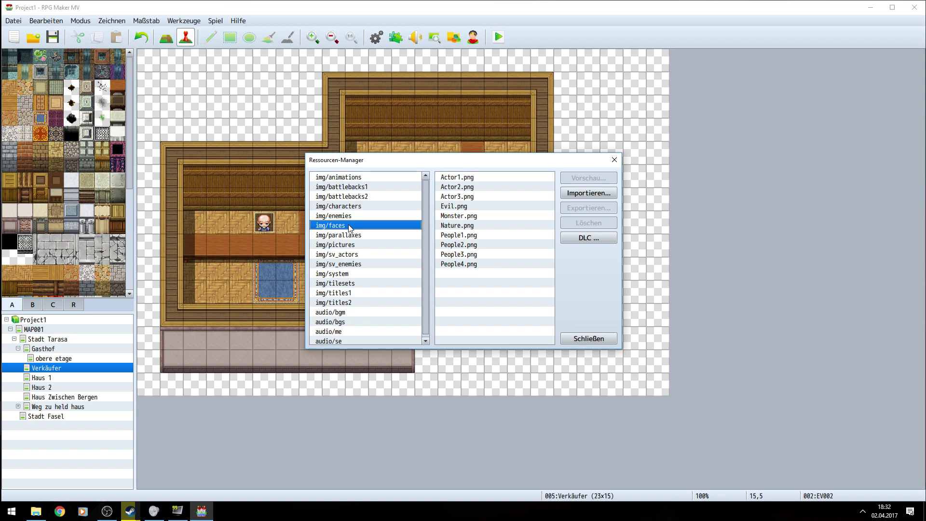
pyautogui.click(601, 195)
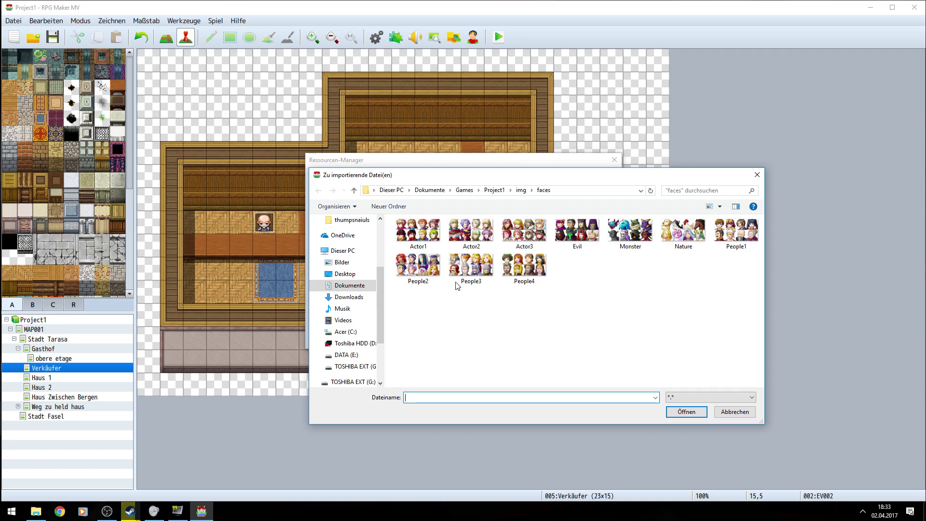
pyautogui.click(517, 195)
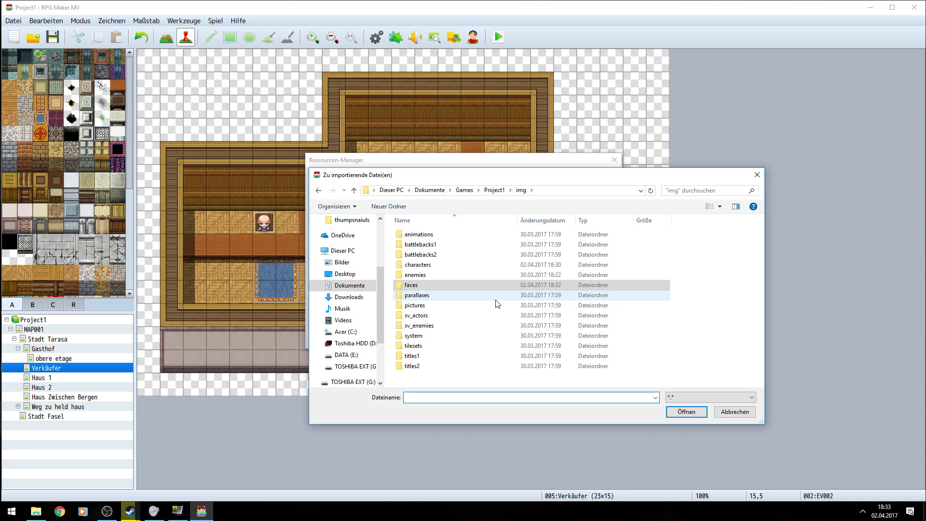
pyautogui.doubleClick(416, 306)
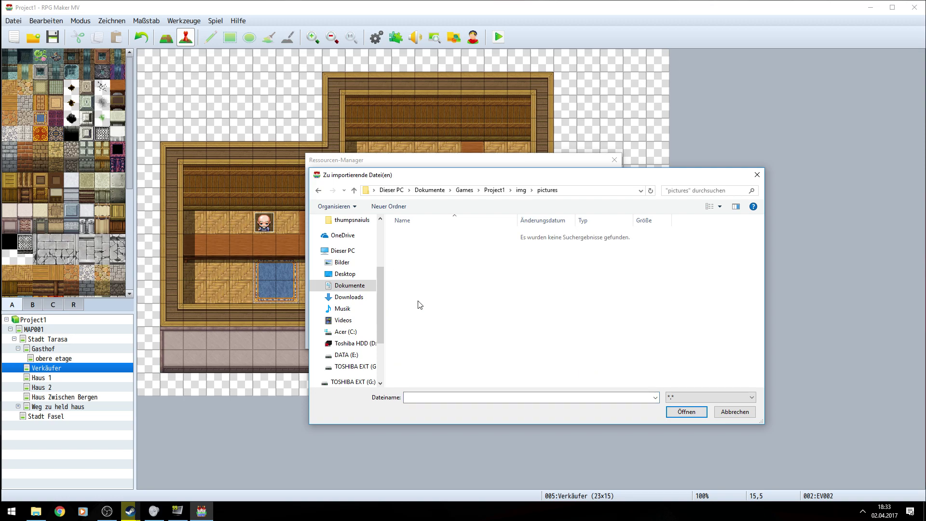
pyautogui.click(521, 190)
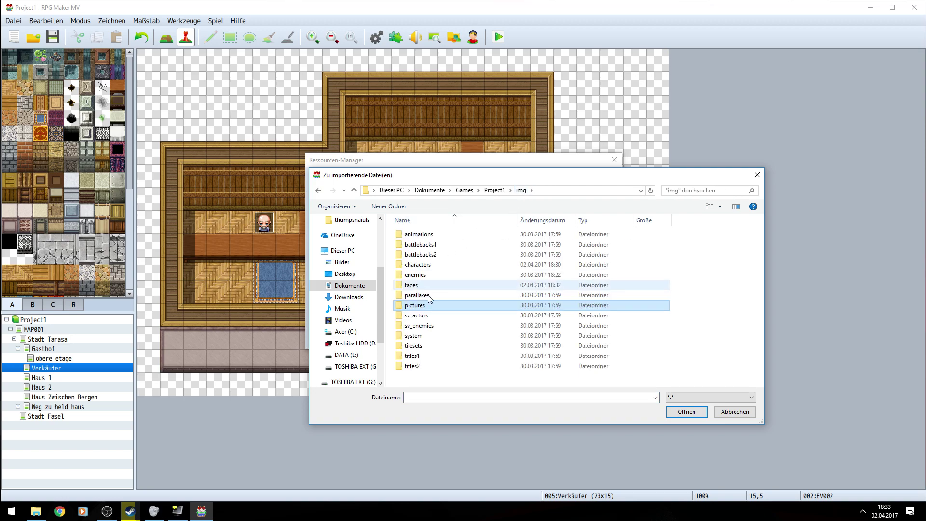
# Step: Look through all images in the project's img/enemies folder for the custom portrait
pyautogui.doubleClick(416, 275)
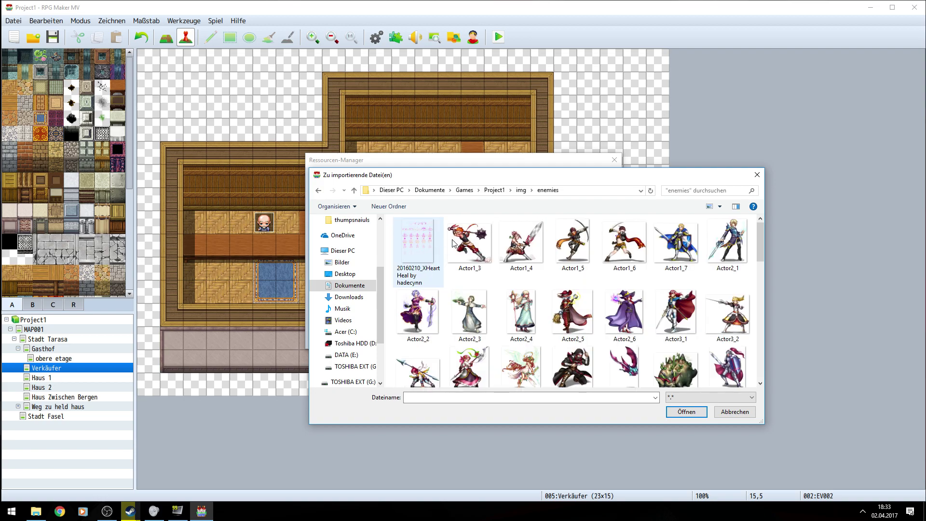
pyautogui.scroll(-10, 537, 290)
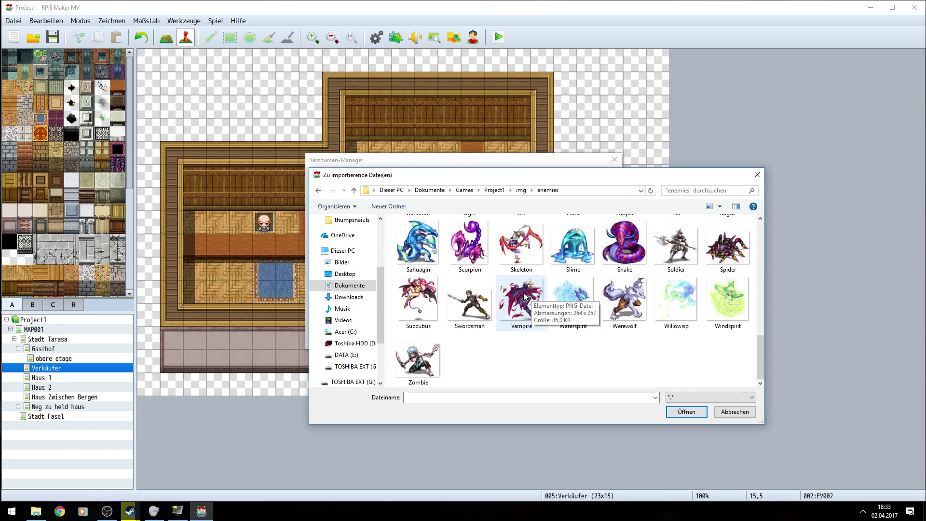
pyautogui.scroll(10, 533, 337)
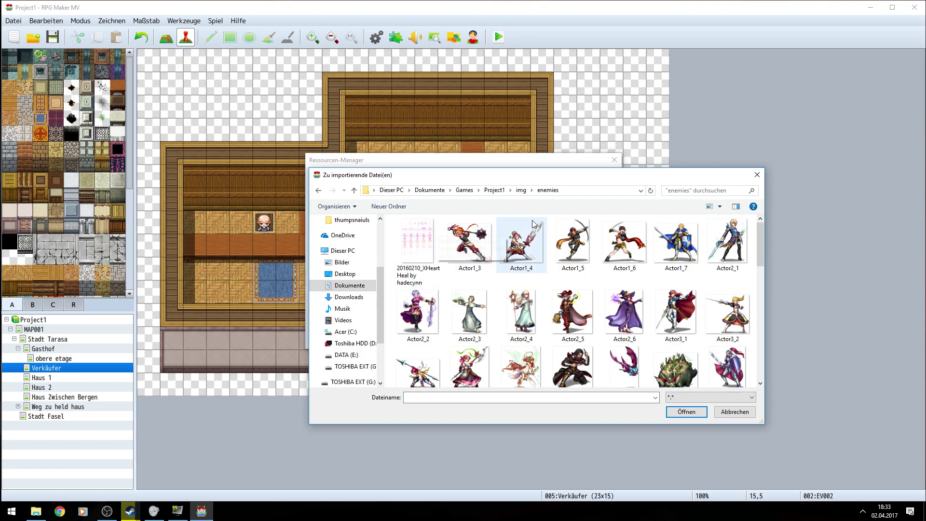
pyautogui.click(520, 191)
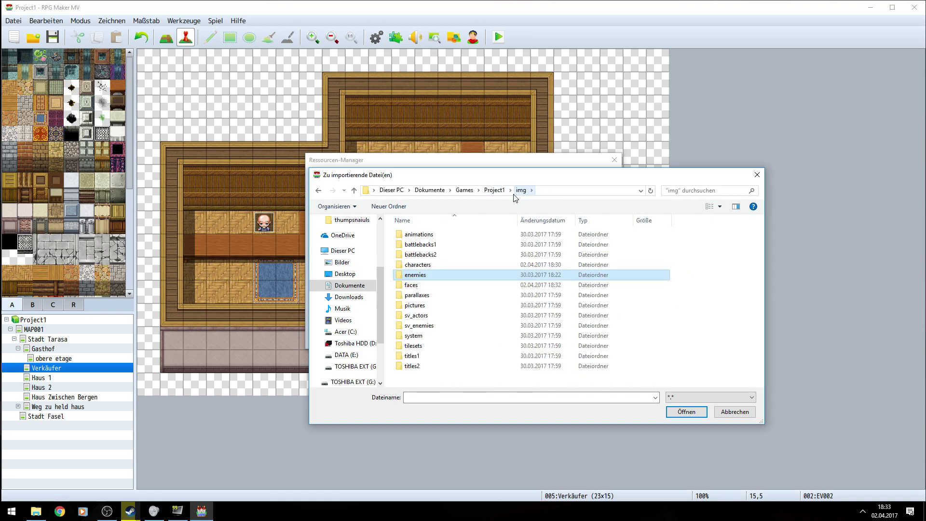
# Step: Check the characters and sv_actors folders for the portrait, and leave the face import without choosing a file
pyautogui.doubleClick(414, 254)
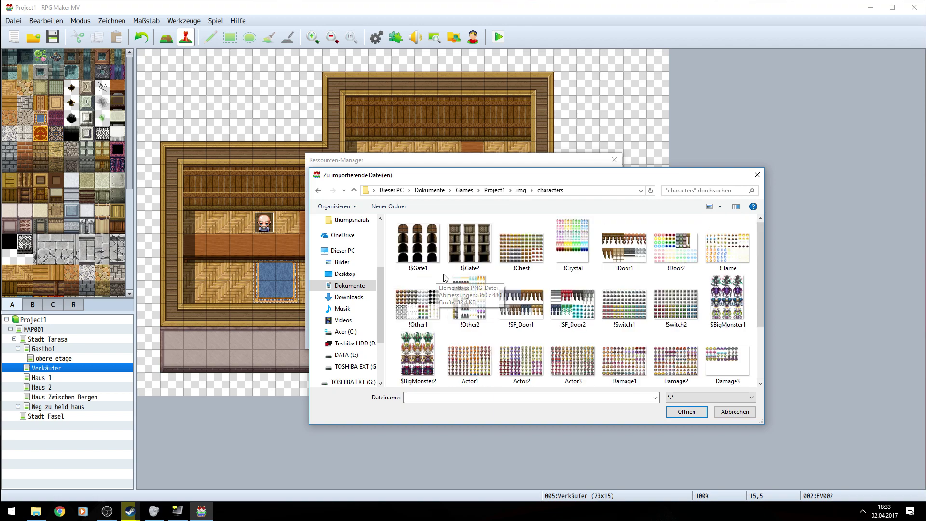
pyautogui.click(521, 191)
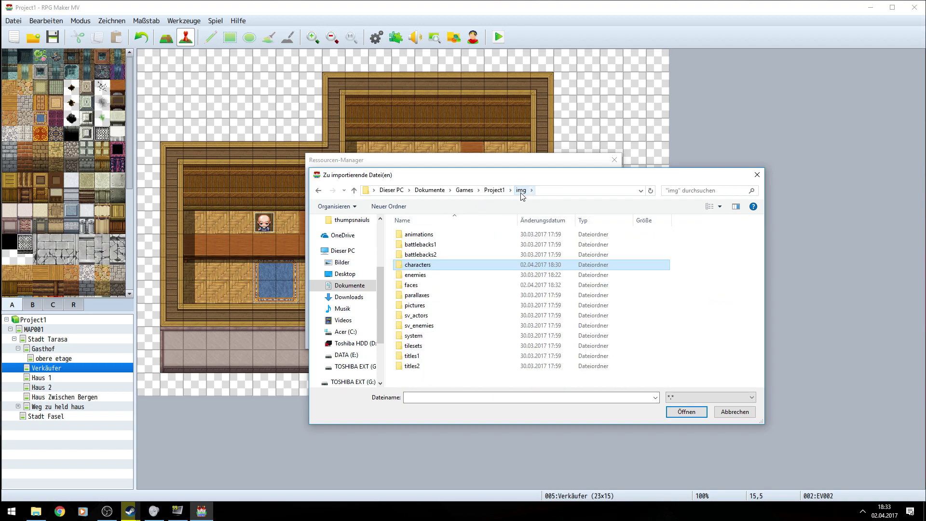
pyautogui.click(419, 326)
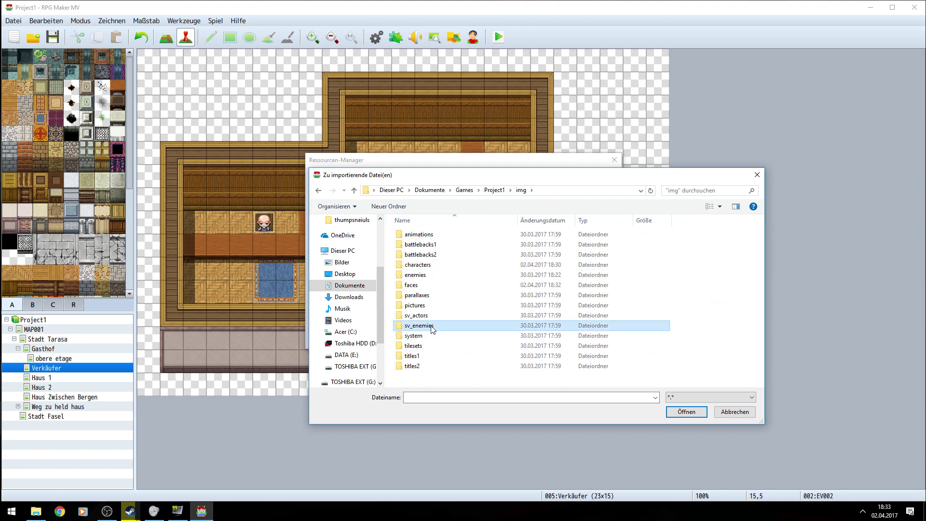
pyautogui.doubleClick(434, 314)
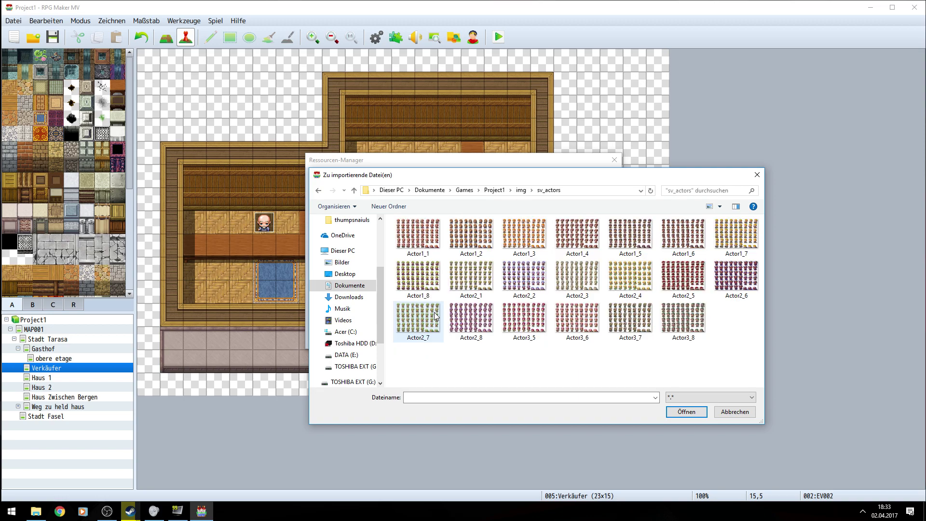
pyautogui.click(520, 190)
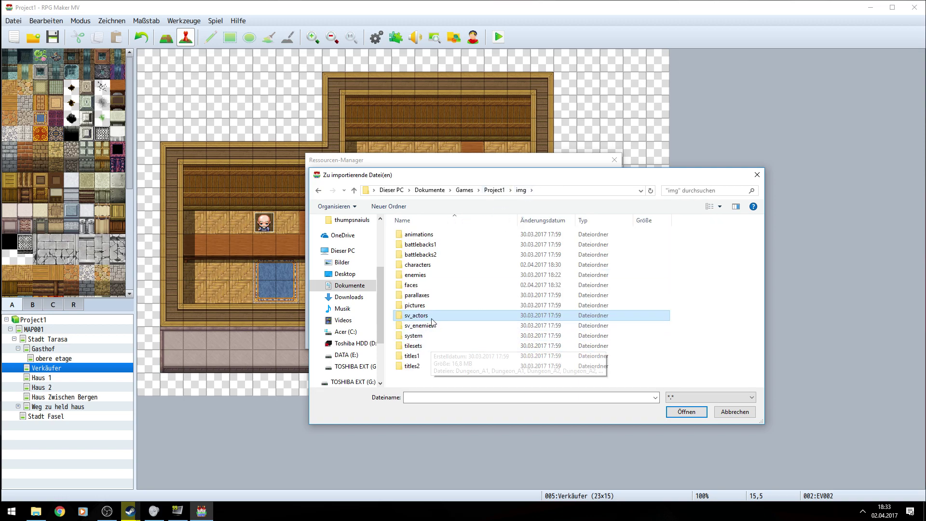
pyautogui.click(755, 179)
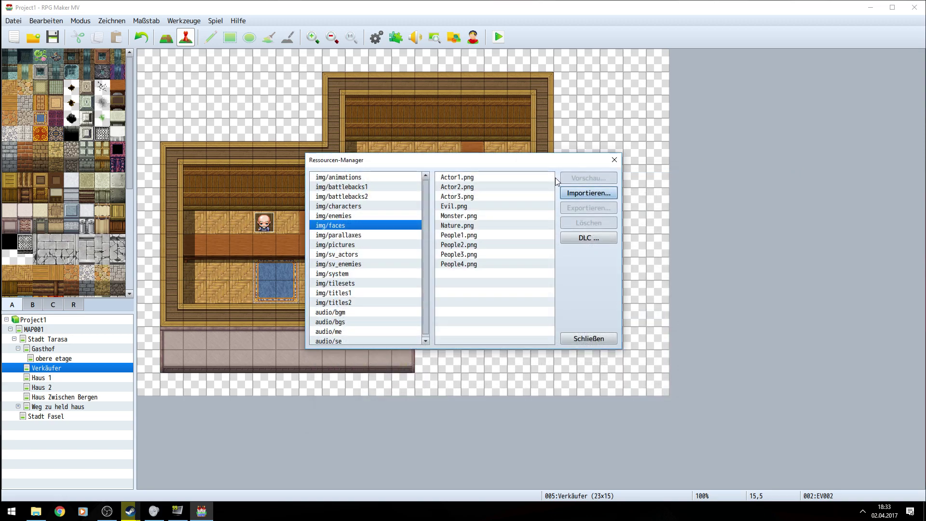
pyautogui.click(589, 194)
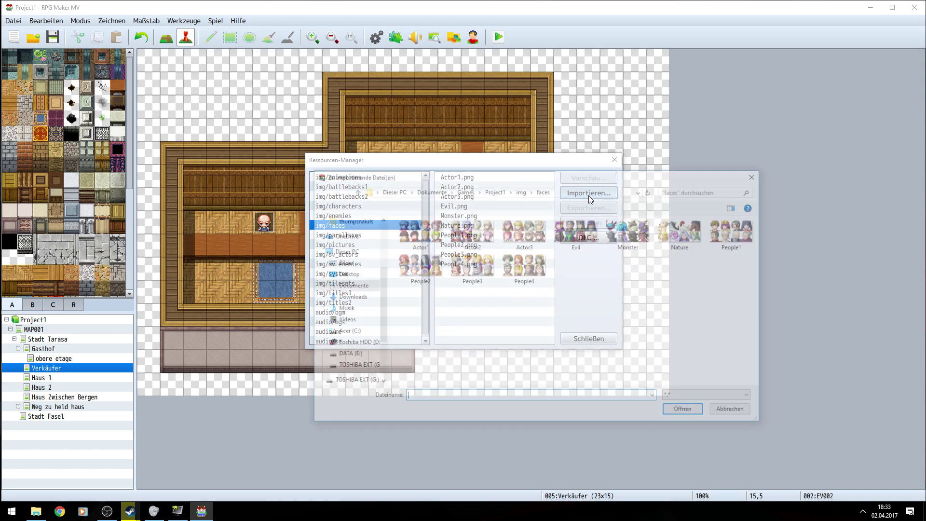
pyautogui.click(722, 411)
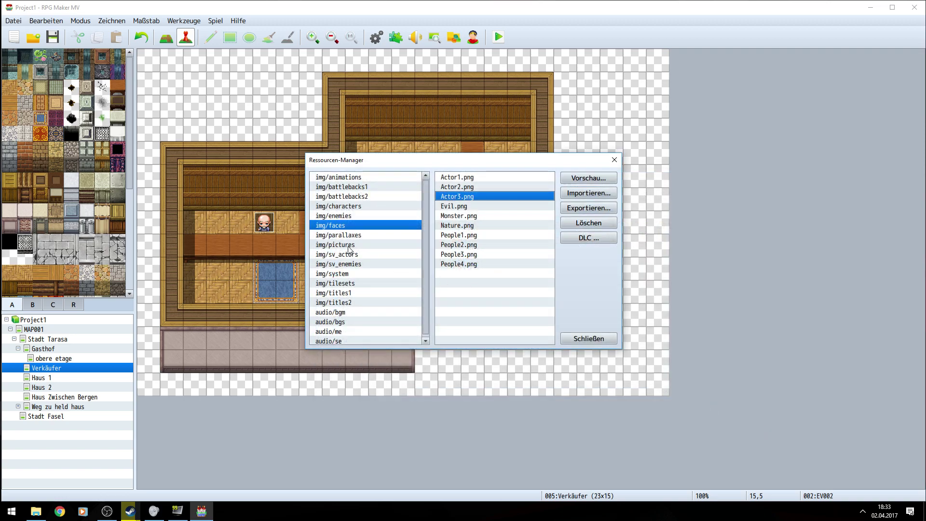
# Step: Preview the 20160210_XHeartHeal image in the img/enemies resources and close the Resource Manager
pyautogui.click(334, 229)
pyautogui.click(345, 219)
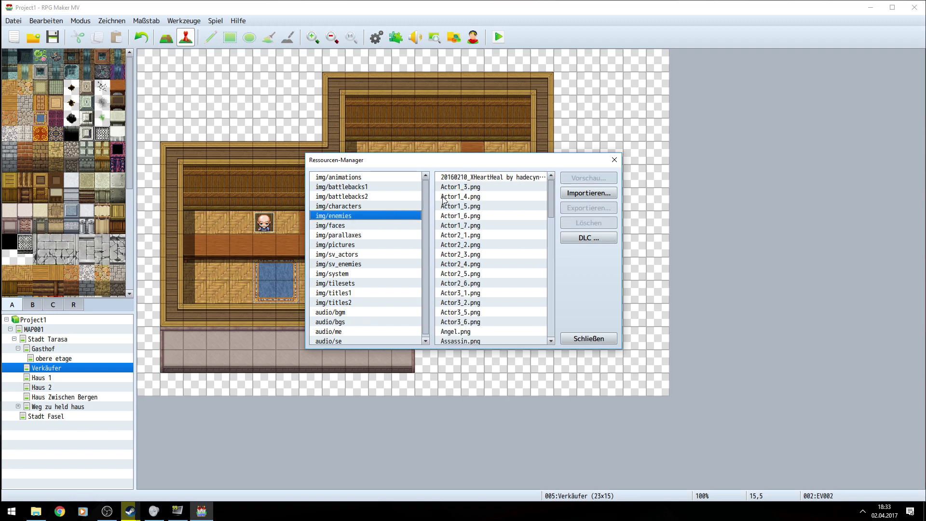
pyautogui.click(483, 179)
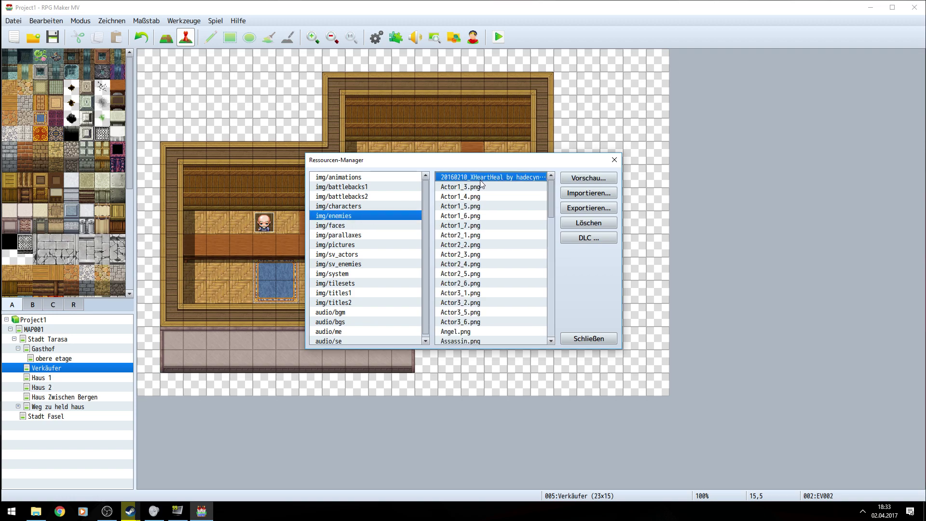
pyautogui.click(597, 179)
pyautogui.scroll(-5, 557, 274)
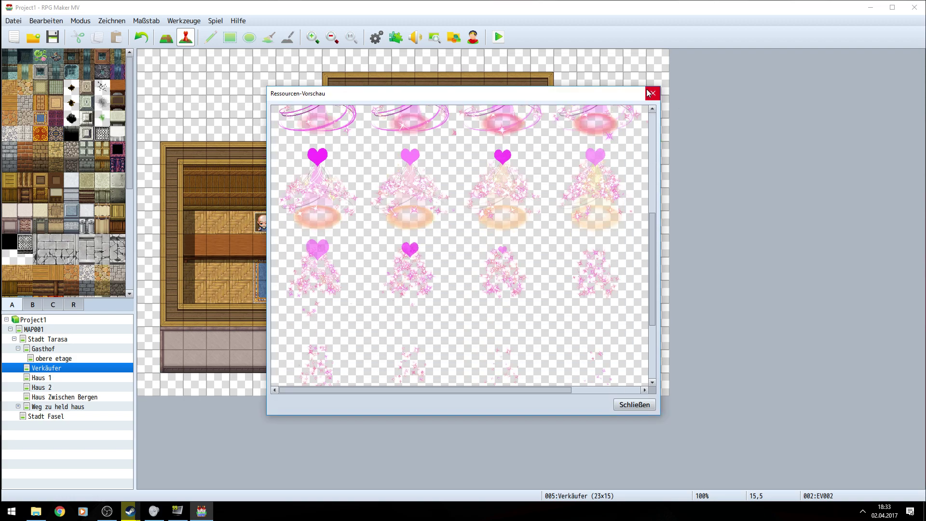
pyautogui.click(651, 93)
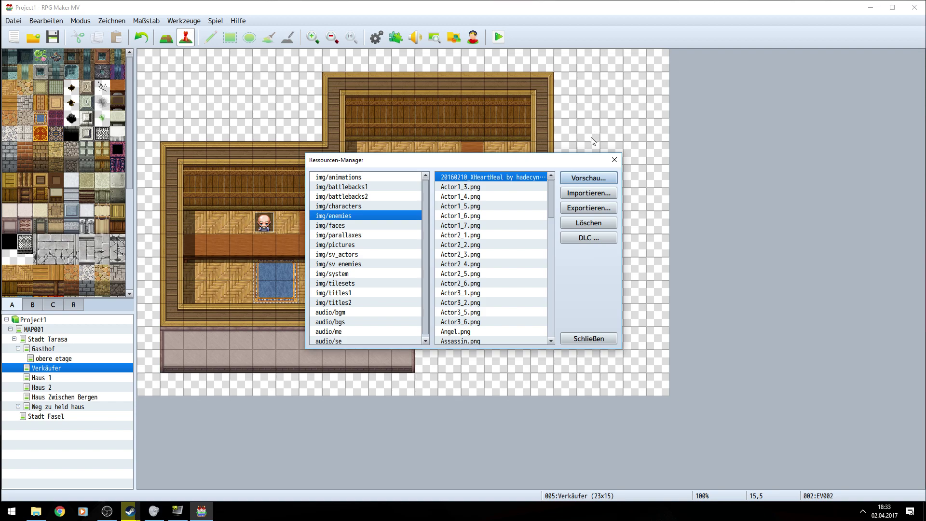
pyautogui.scroll(-1, 505, 260)
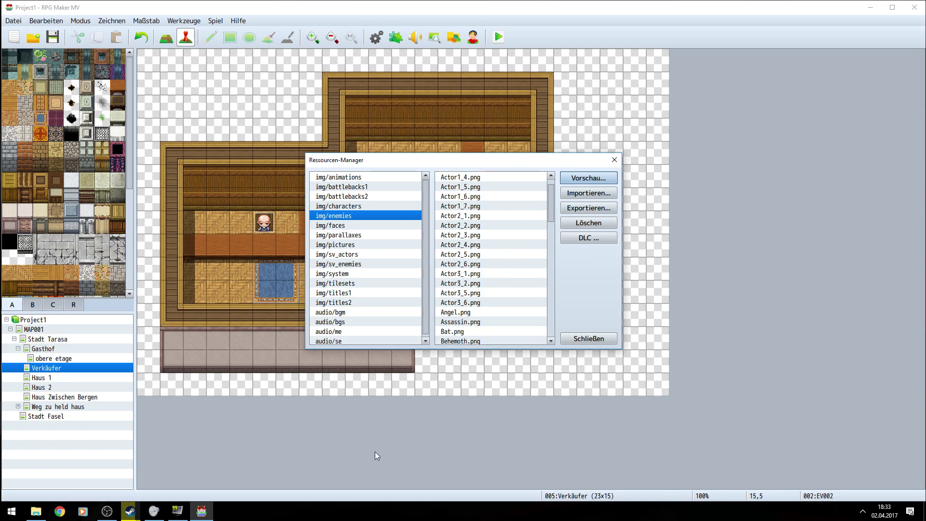
pyautogui.click(616, 161)
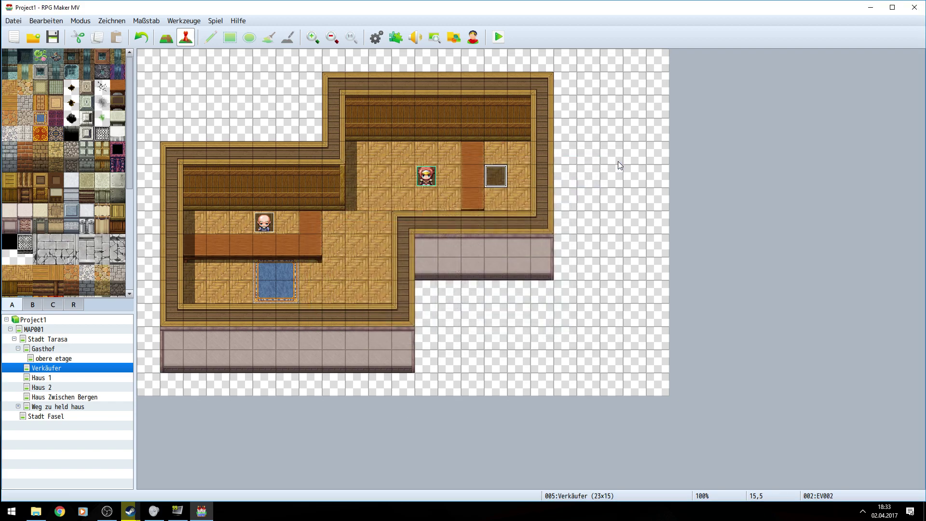
# Step: Open the character generator and load the saved Shop tarasa settings
pyautogui.click(473, 38)
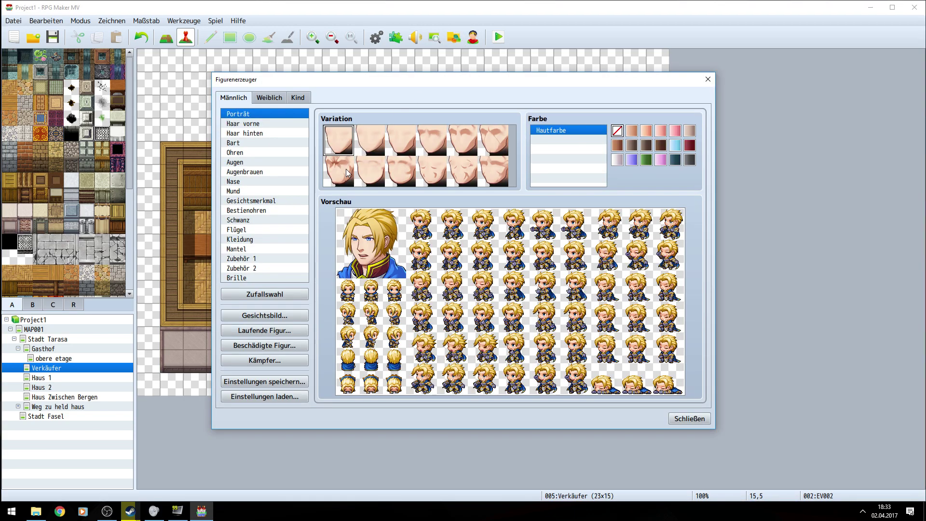
pyautogui.click(305, 398)
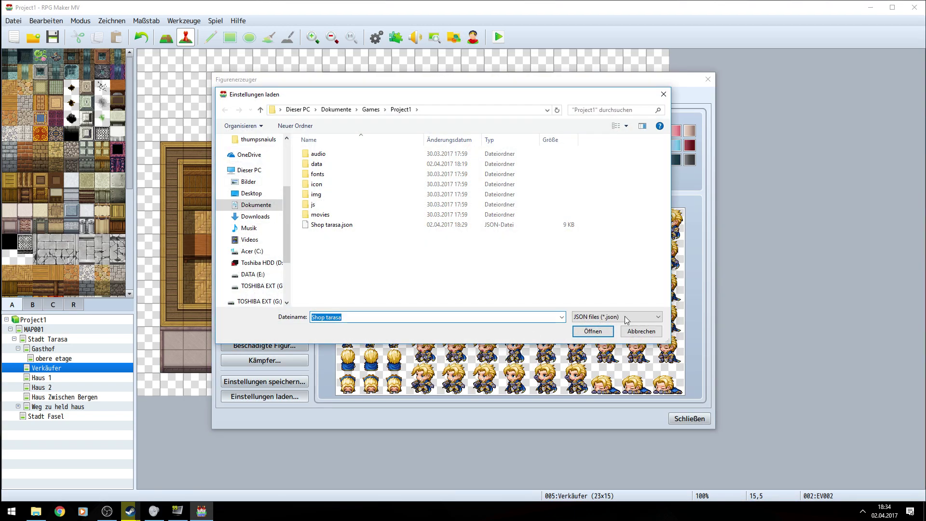
pyautogui.click(593, 331)
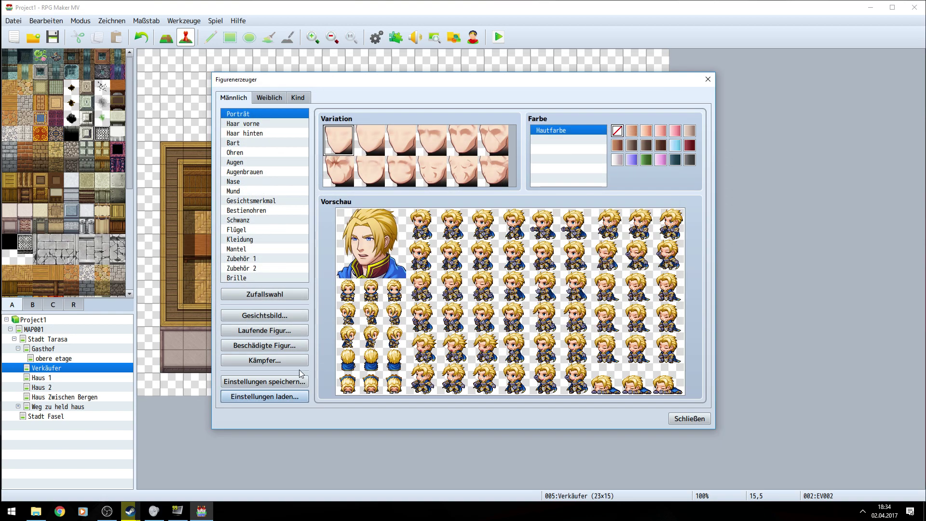
# Step: Try loading Shop tarasa.json again by selecting the file explicitly in the Project1 folder
pyautogui.click(265, 394)
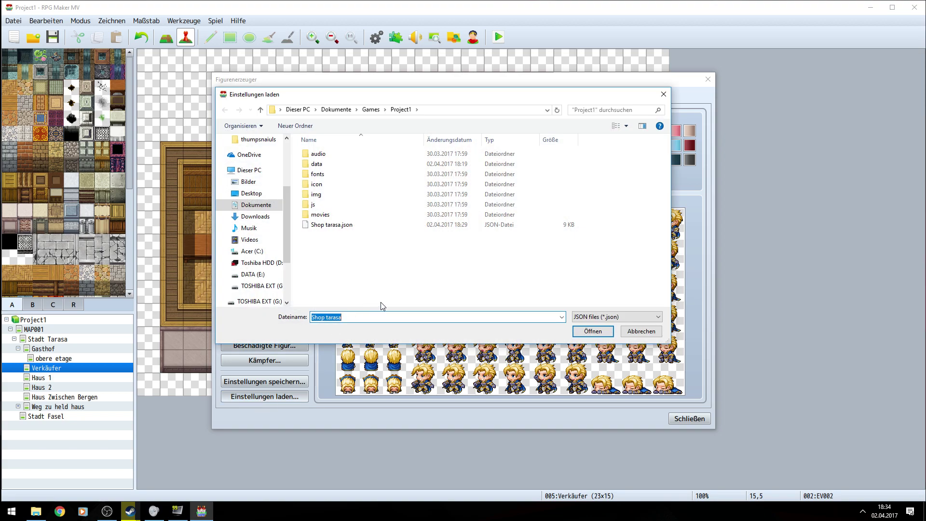
pyautogui.click(341, 224)
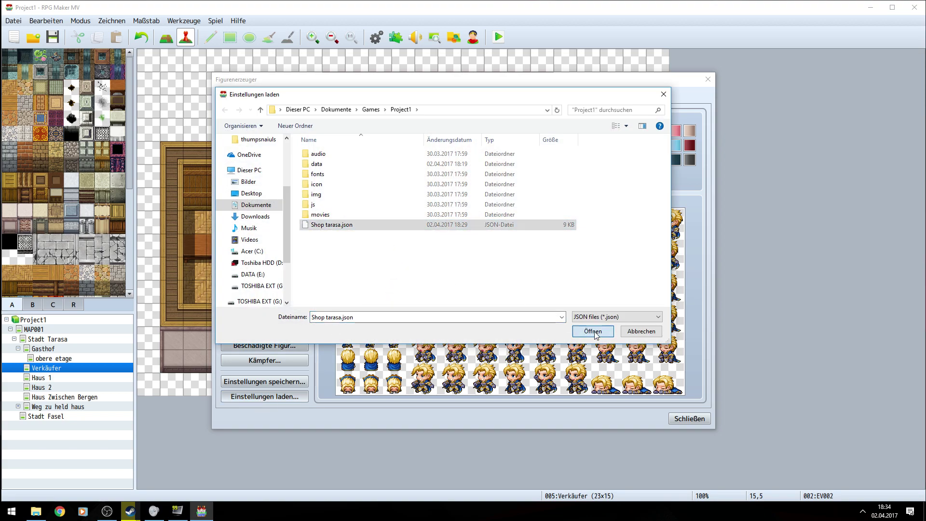
pyautogui.click(595, 333)
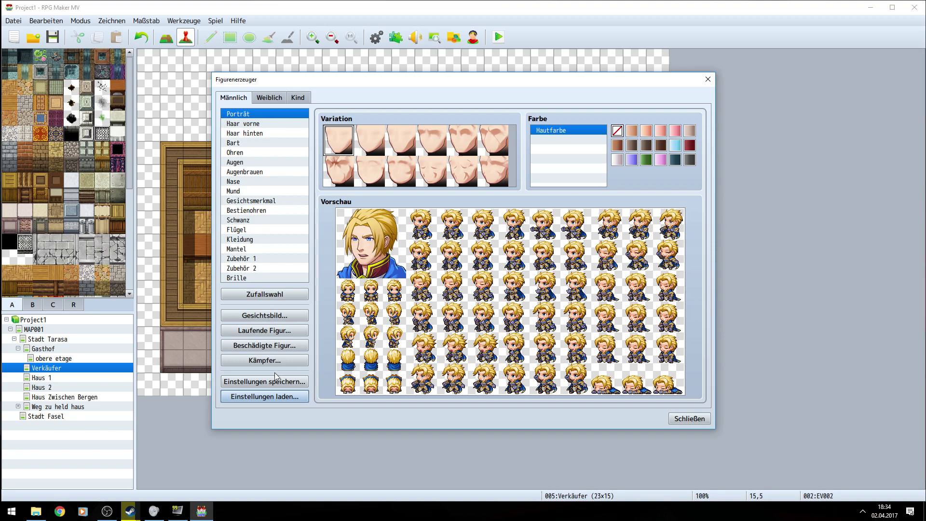
pyautogui.click(254, 398)
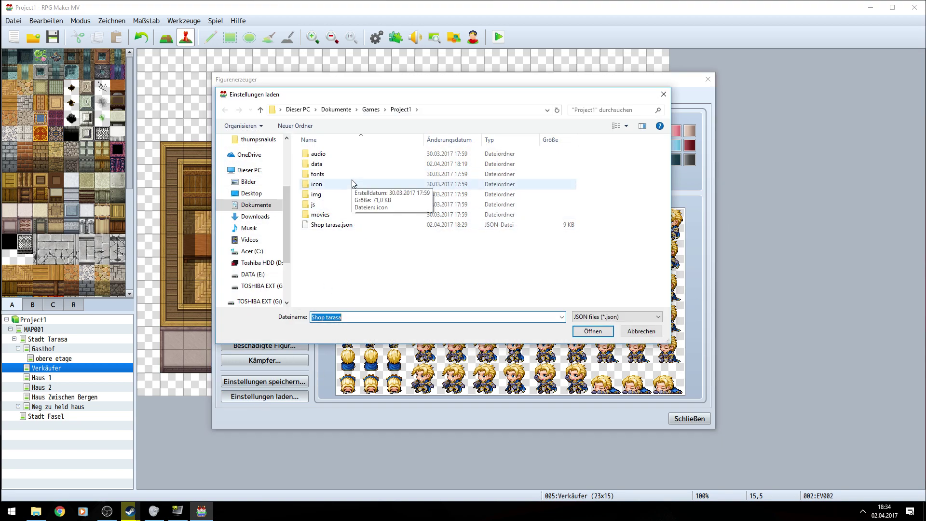
pyautogui.doubleClick(378, 225)
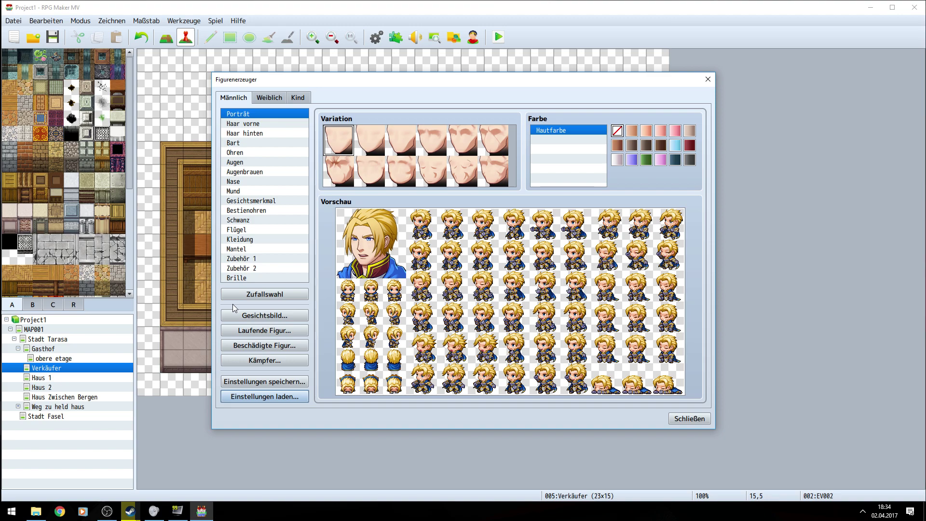
# Step: Load the character settings from the "And…imations.json" file listed just above Animations.json in the project's data folder
pyautogui.click(269, 396)
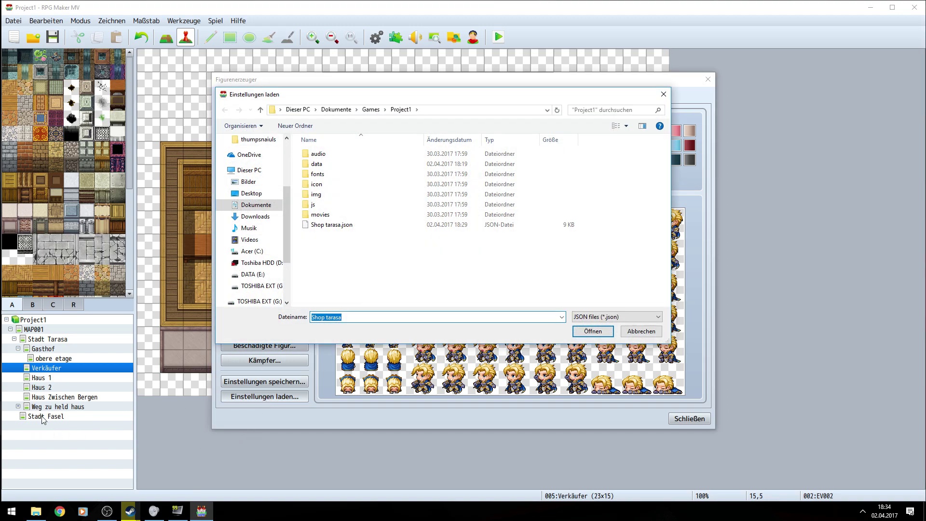
pyautogui.click(335, 165)
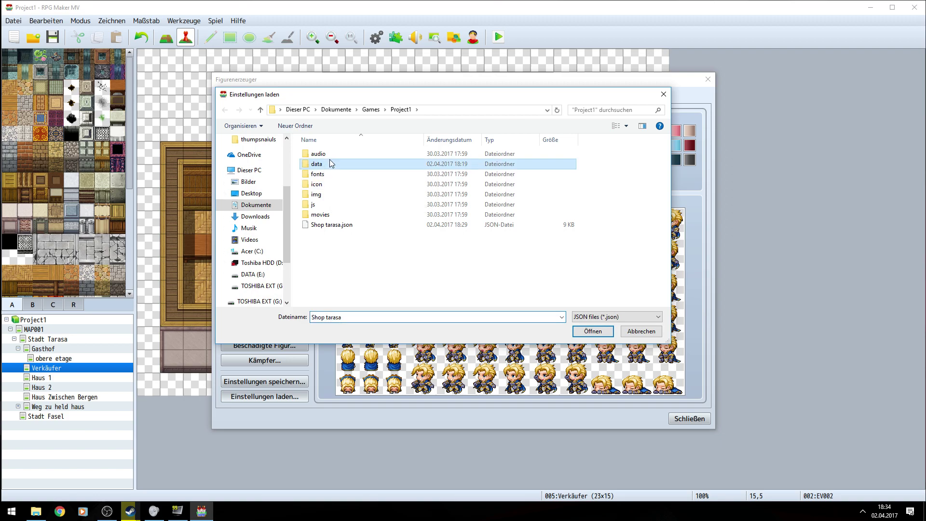
pyautogui.doubleClick(329, 167)
pyautogui.doubleClick(362, 164)
# Step: Try the Shop tarasa.json character settings from the project's data folder, and close the character generator
pyautogui.click(253, 397)
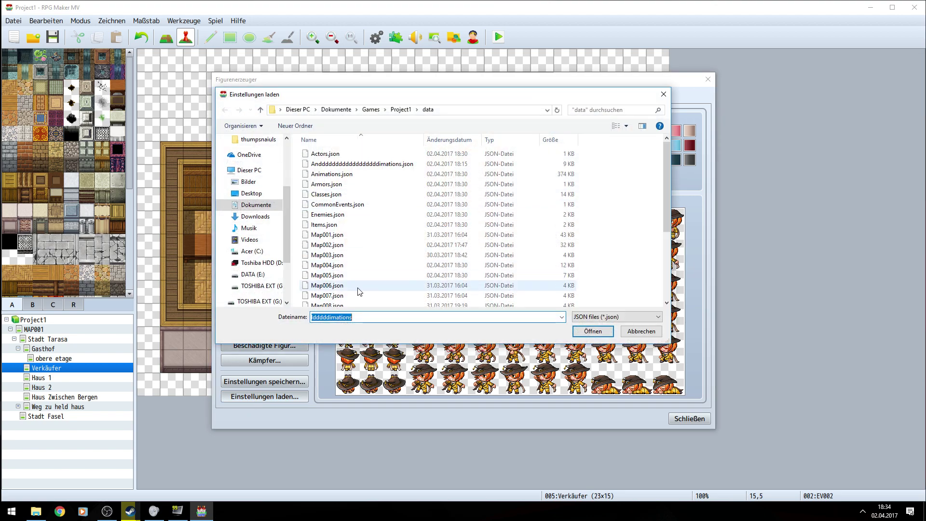
pyautogui.doubleClick(353, 155)
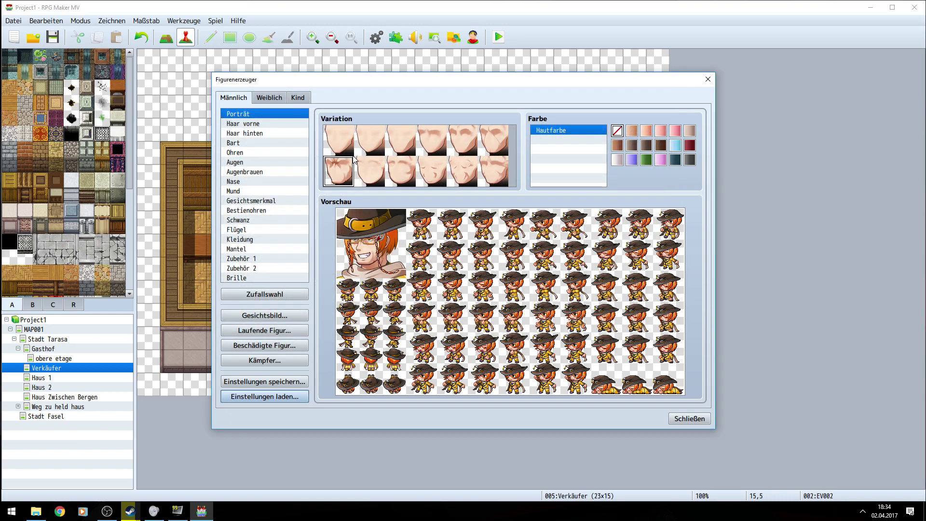
pyautogui.click(298, 397)
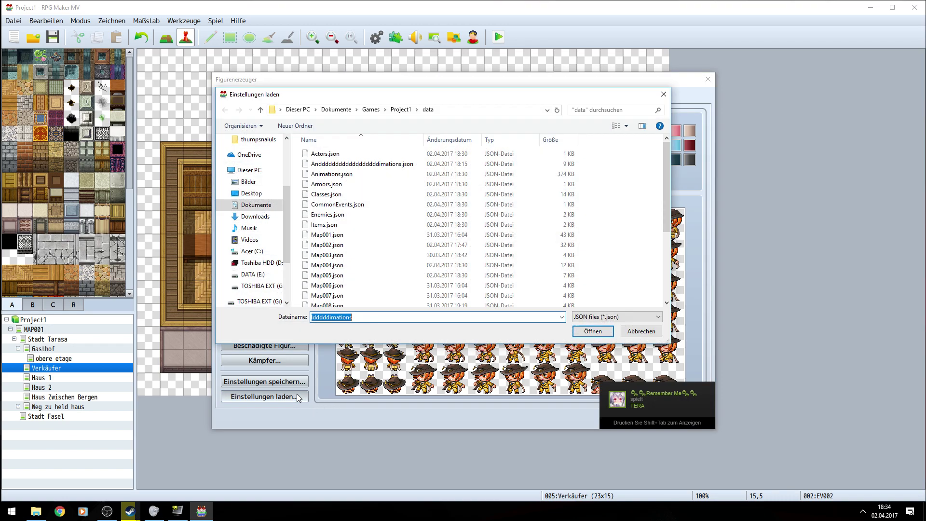
pyautogui.scroll(-4, 348, 174)
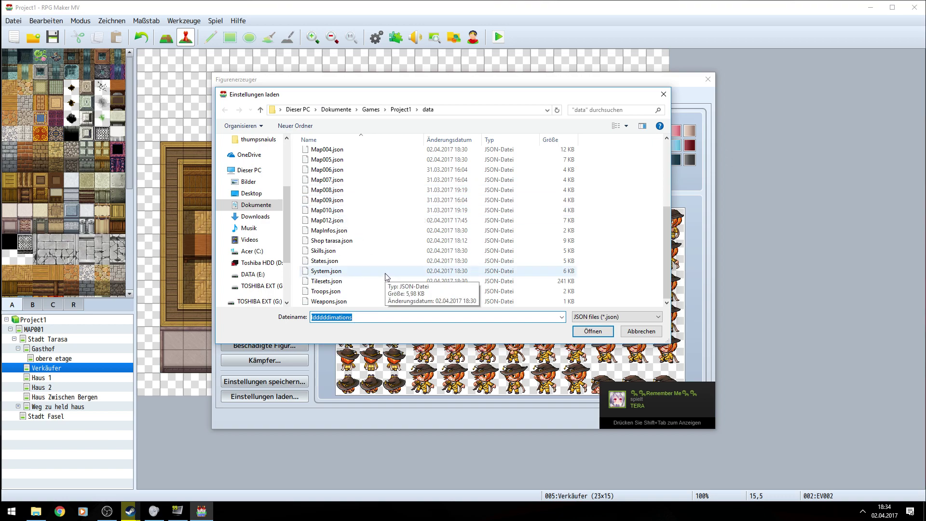
pyautogui.doubleClick(364, 240)
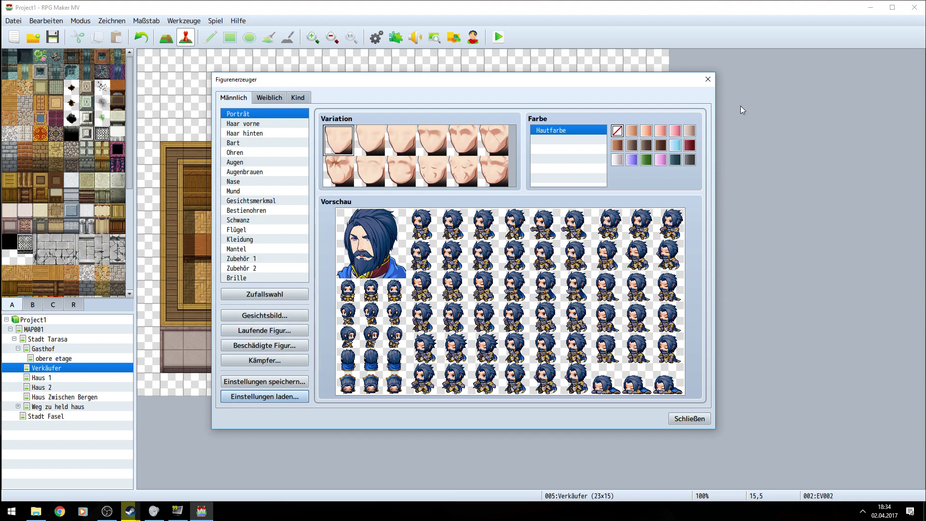
pyautogui.click(709, 80)
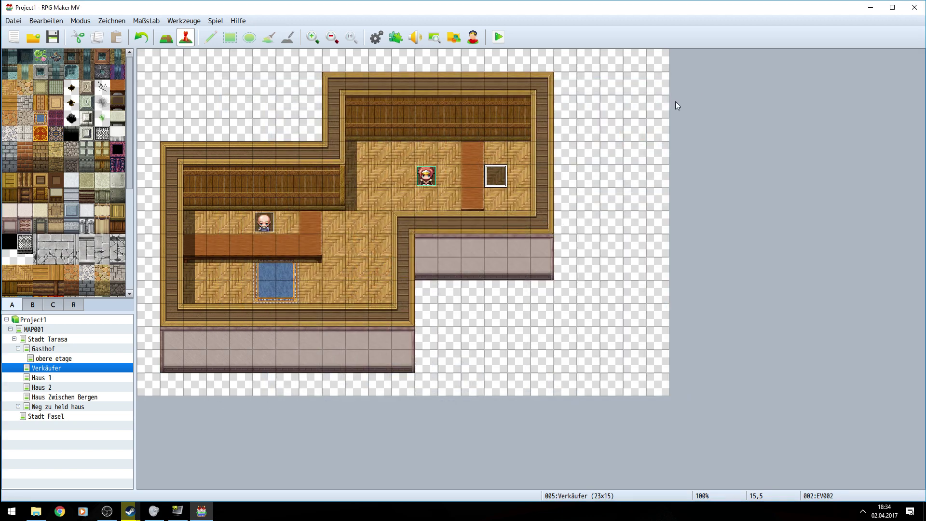
# Step: Check the character image assigned to shopkeeper event EV002 and close its editor
pyautogui.doubleClick(501, 173)
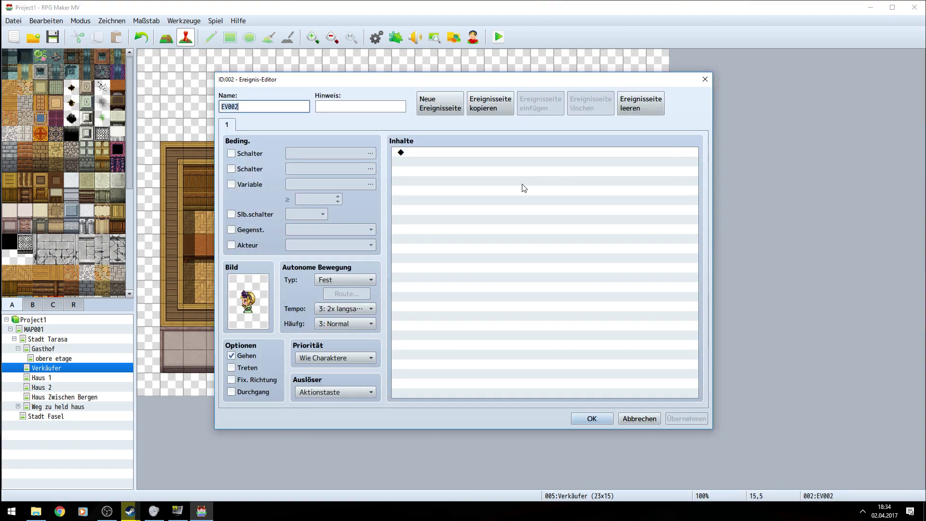
pyautogui.click(705, 79)
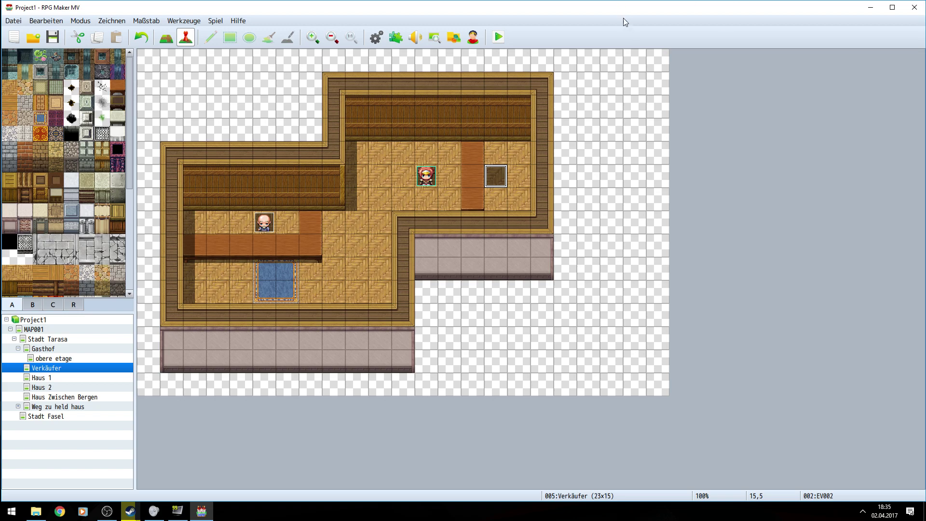
# Step: Start a new female (Weiblich) character in the character generator with the second face variation
pyautogui.click(474, 40)
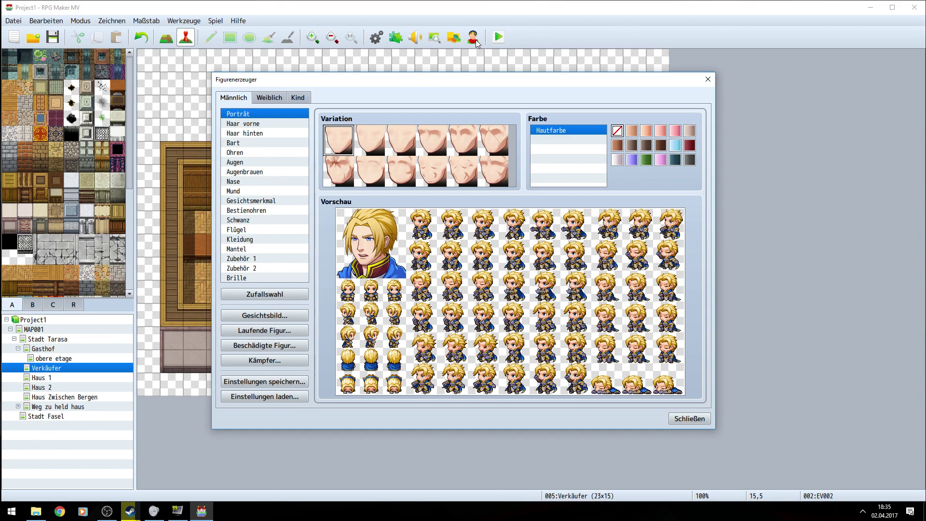
pyautogui.click(269, 98)
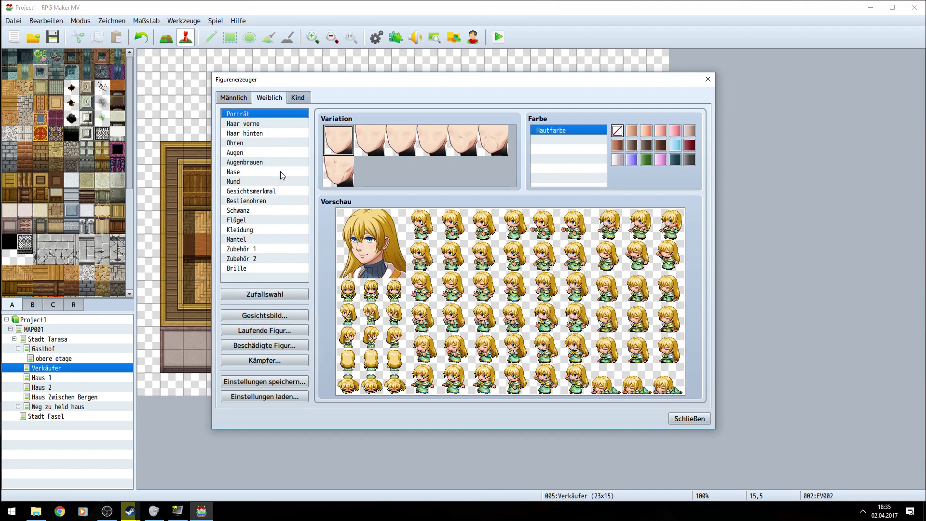
pyautogui.press('Right')
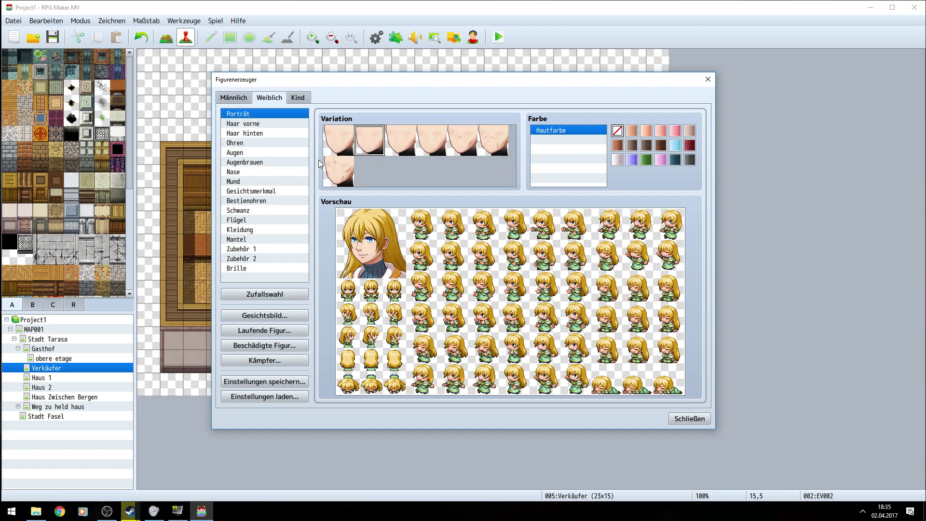
# Step: Try several front hair styles and give the character the sixth variation in the first row
pyautogui.click(279, 123)
pyautogui.click(392, 139)
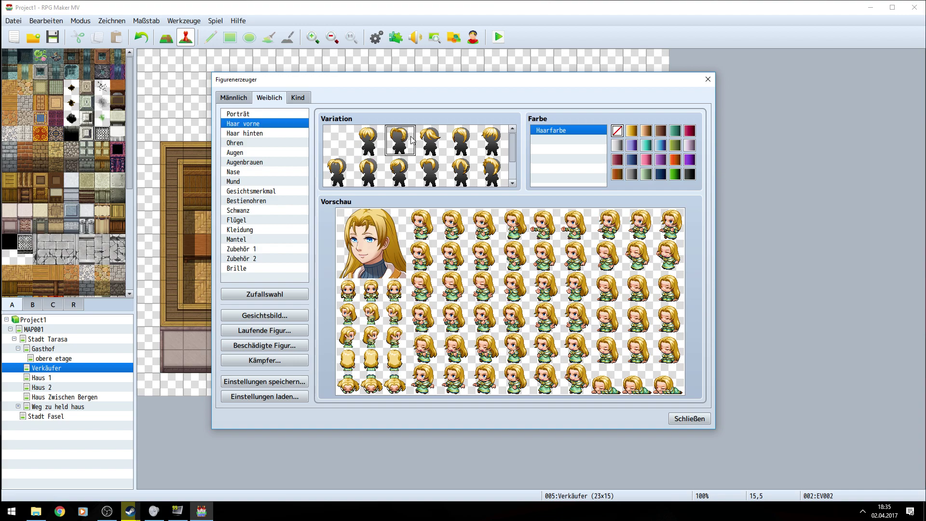
pyautogui.click(437, 140)
pyautogui.click(466, 148)
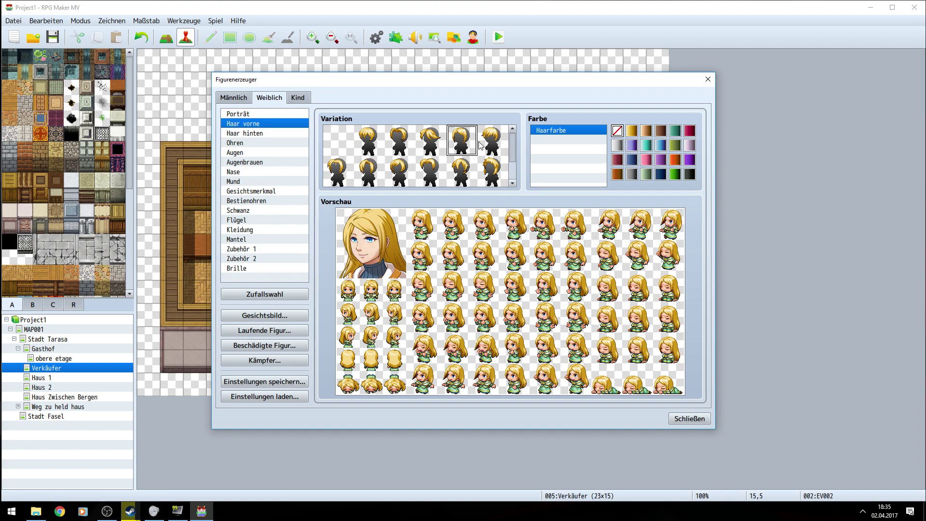
pyautogui.click(496, 143)
# Step: Compare back hair styles and choose the third variation in the second row
pyautogui.click(268, 133)
pyautogui.click(430, 172)
pyautogui.click(464, 179)
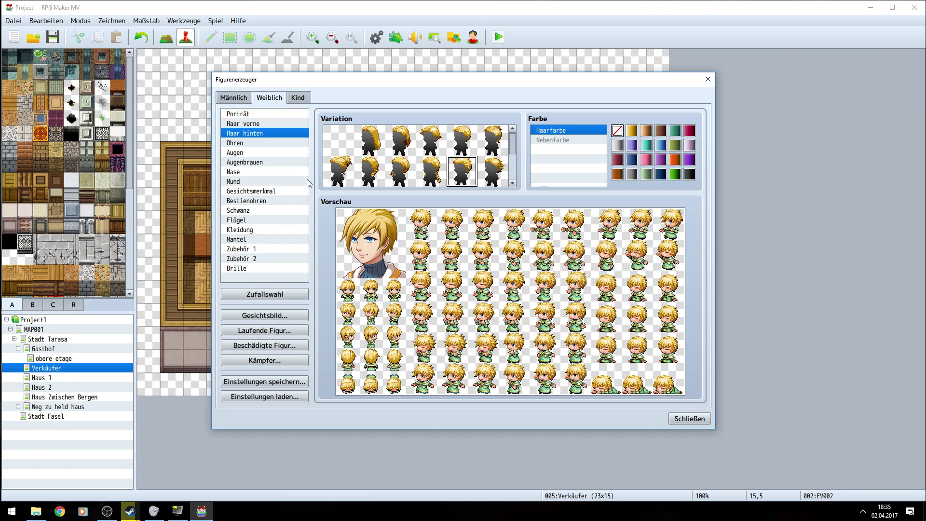
pyautogui.click(492, 171)
pyautogui.click(395, 168)
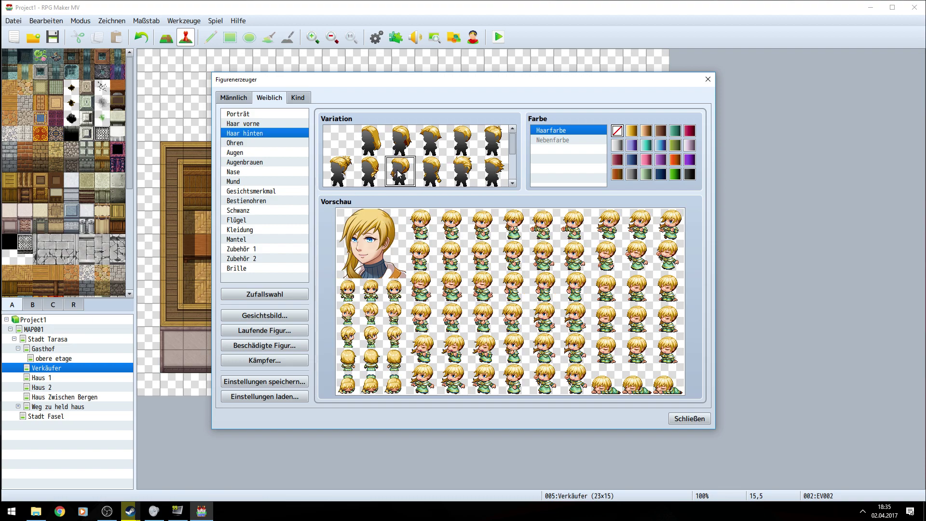
# Step: Give the character long pointed ears and look through the eye, eyebrow and nose options
pyautogui.click(255, 143)
pyautogui.click(369, 140)
pyautogui.click(255, 152)
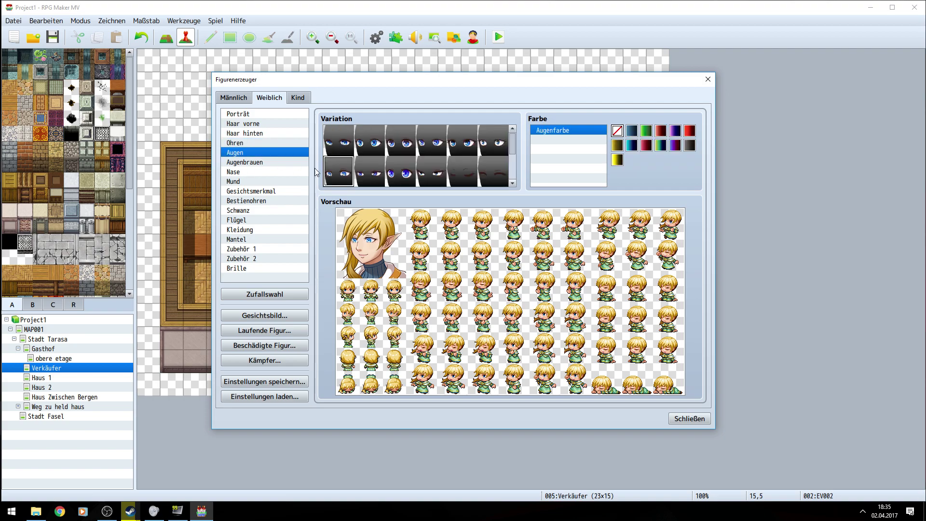
pyautogui.click(238, 164)
pyautogui.click(250, 175)
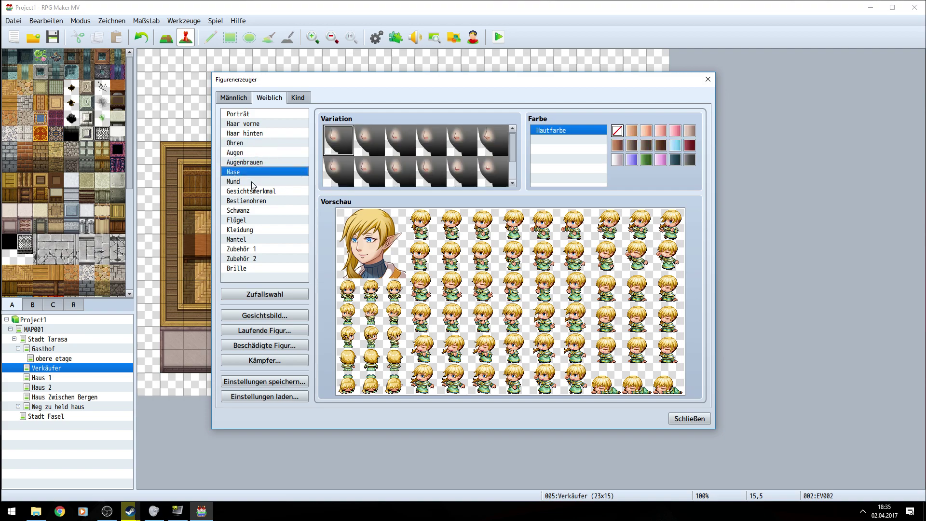
# Step: Compare mouth shapes and choose the first variation in the second row
pyautogui.click(251, 181)
pyautogui.click(437, 181)
pyautogui.click(393, 178)
pyautogui.click(363, 180)
pyautogui.click(333, 179)
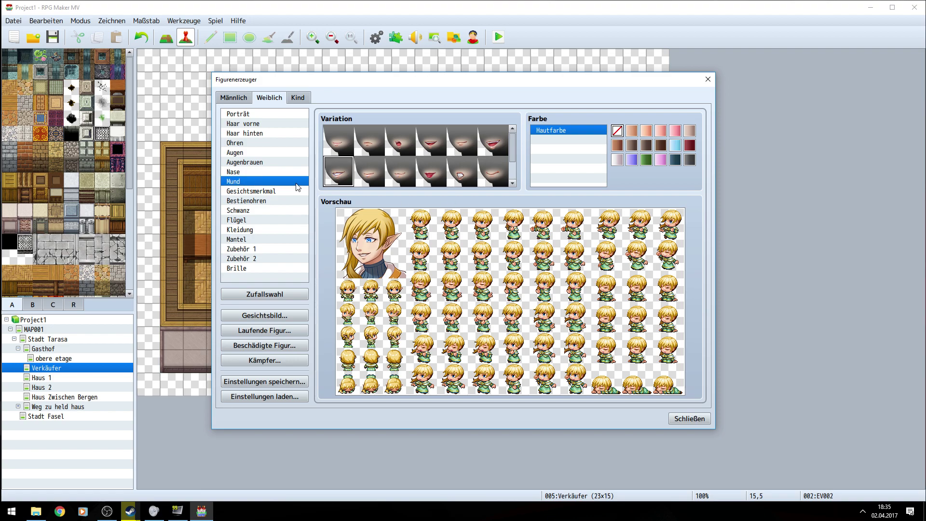
# Step: Go through the remaining body, clothing and accessory categories and add the purple bow from Zubehör 2
pyautogui.click(277, 192)
pyautogui.click(268, 201)
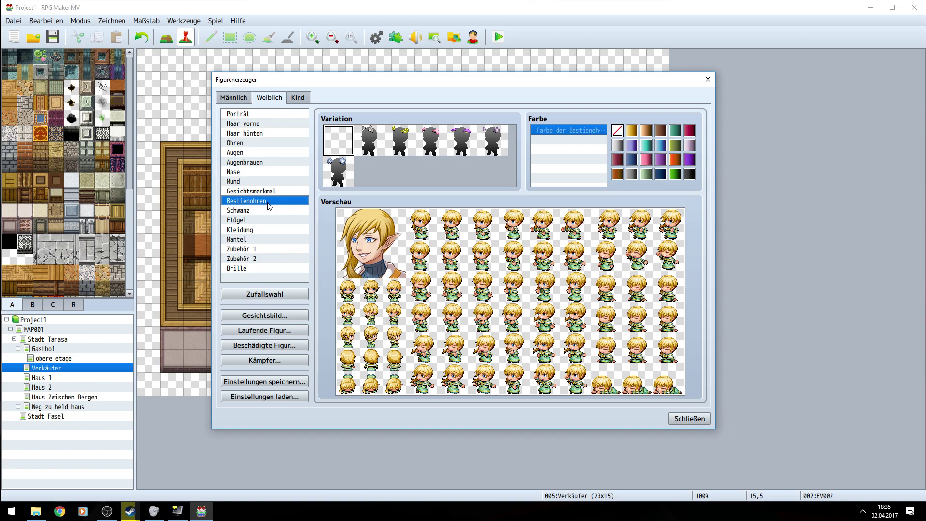
pyautogui.click(247, 223)
pyautogui.click(241, 231)
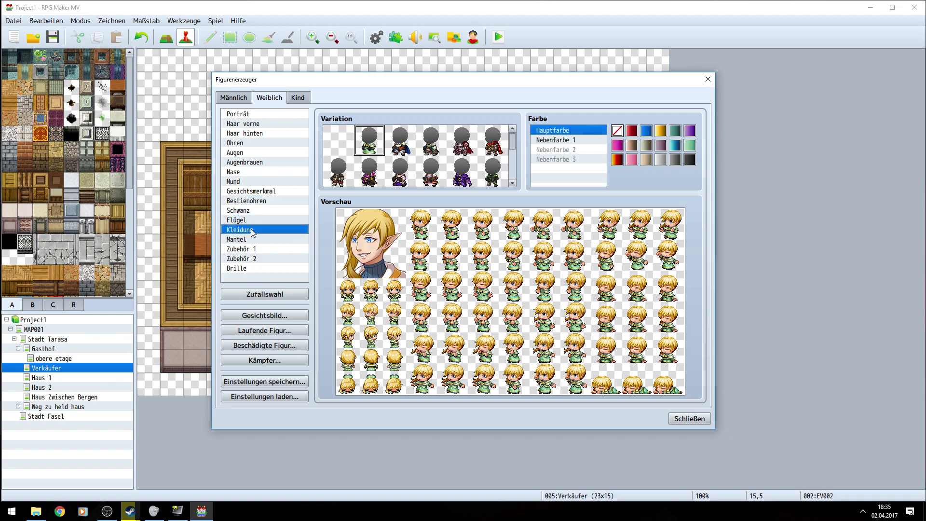
pyautogui.click(251, 240)
pyautogui.click(254, 248)
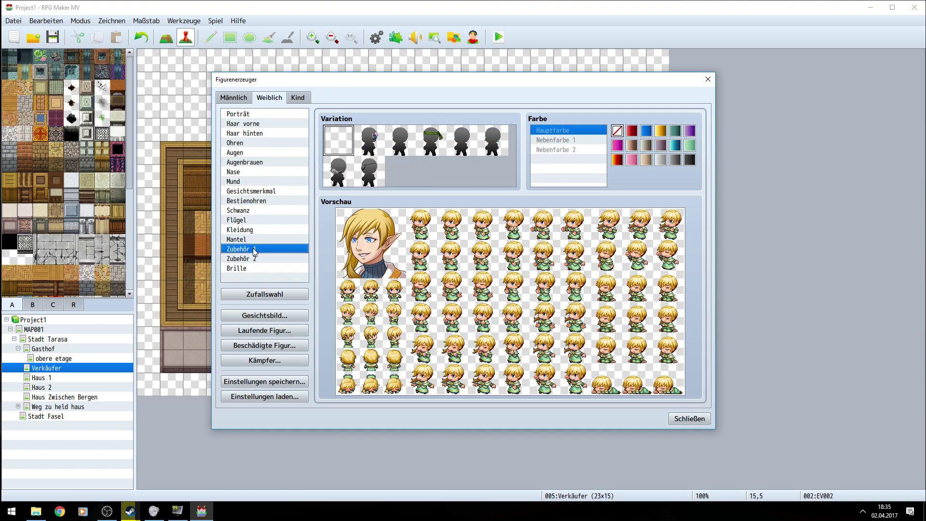
pyautogui.click(253, 260)
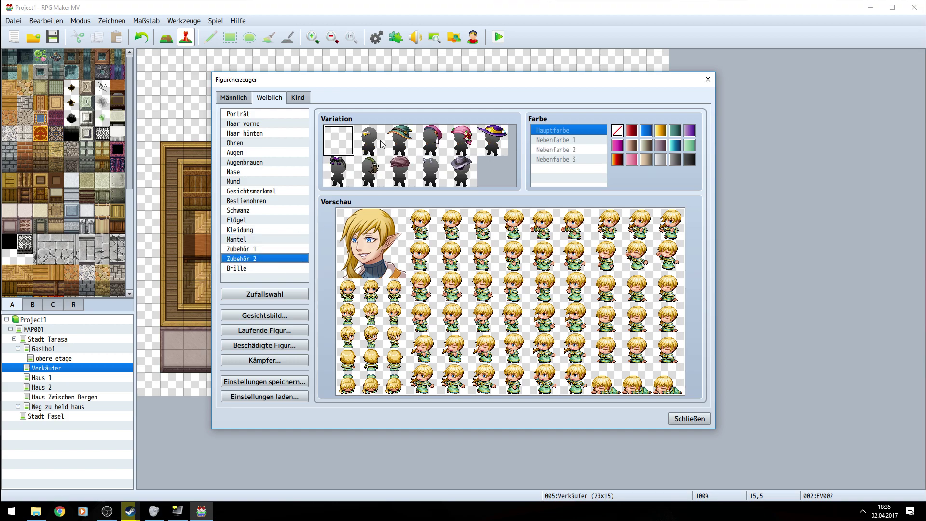
pyautogui.click(348, 164)
# Step: Try the round and red glasses on the character, and go back to no glasses
pyautogui.click(252, 269)
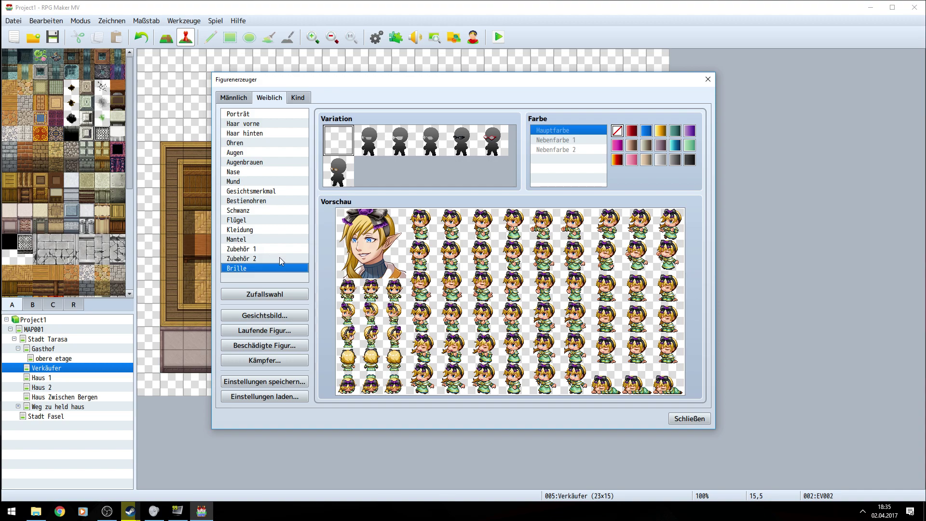
pyautogui.click(343, 178)
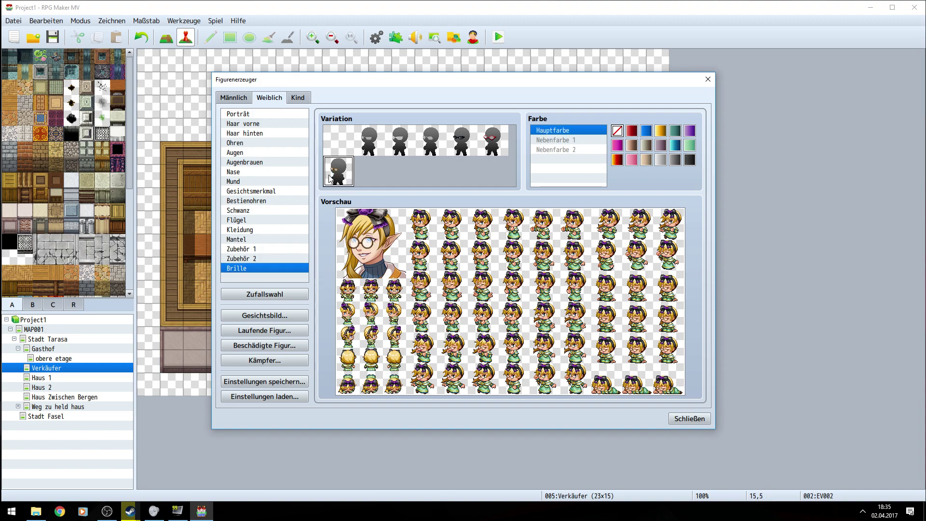
pyautogui.click(431, 141)
pyautogui.click(492, 140)
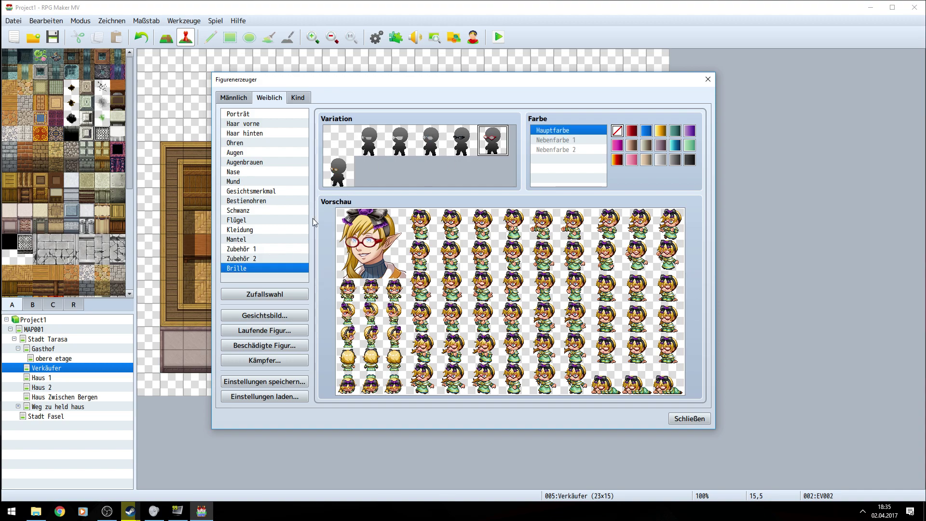
pyautogui.click(338, 144)
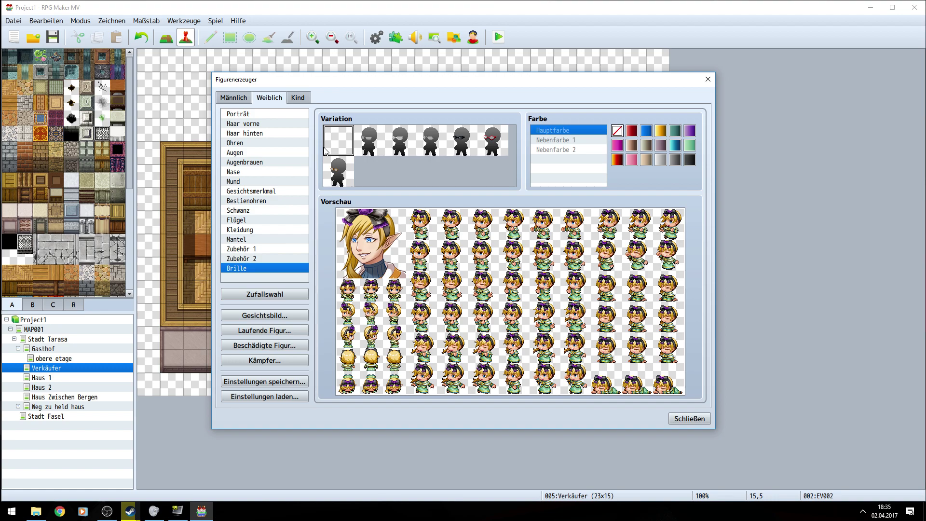
# Step: Export the character's face image as "shop tarasa" to the project's img/faces folder and close the character generator
pyautogui.click(274, 315)
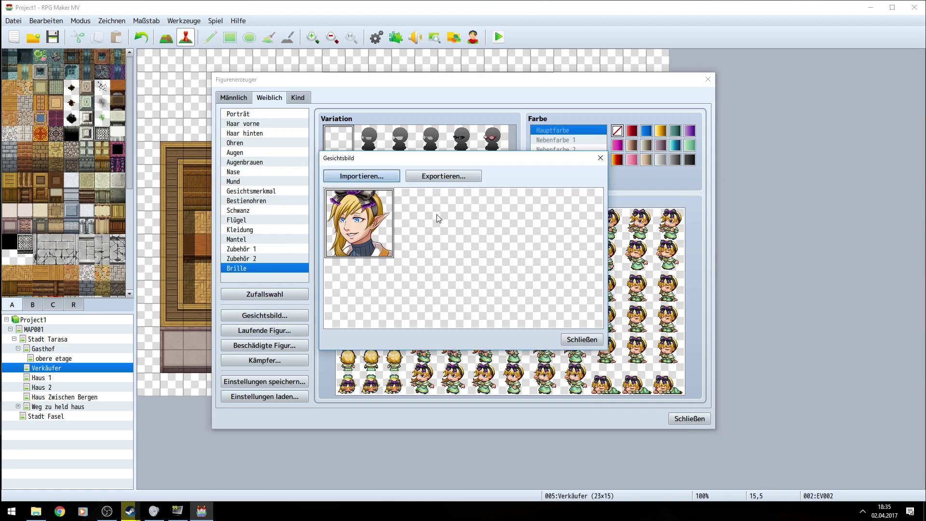
pyautogui.click(389, 176)
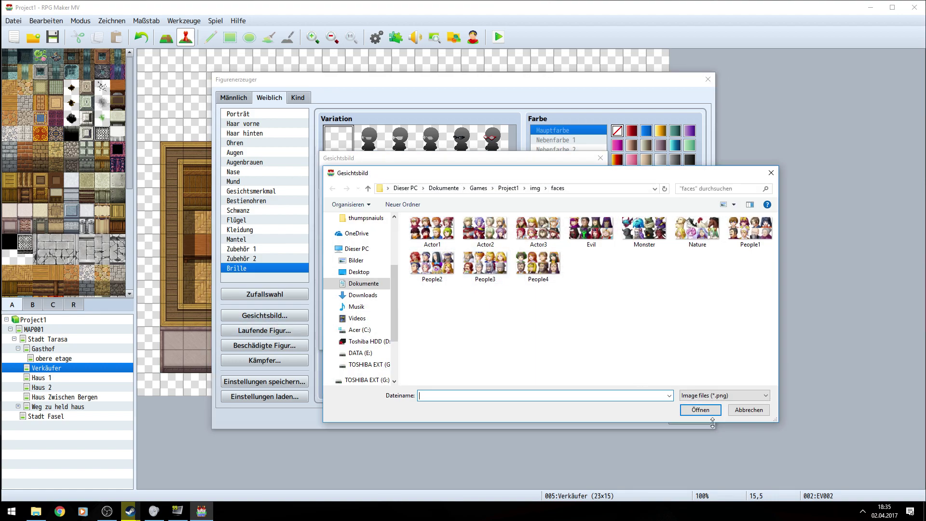
pyautogui.click(749, 410)
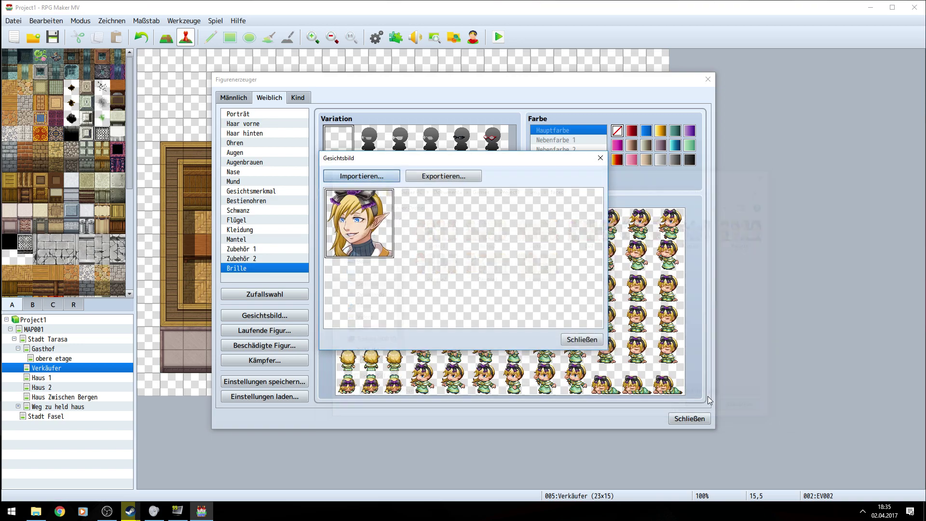
pyautogui.click(469, 179)
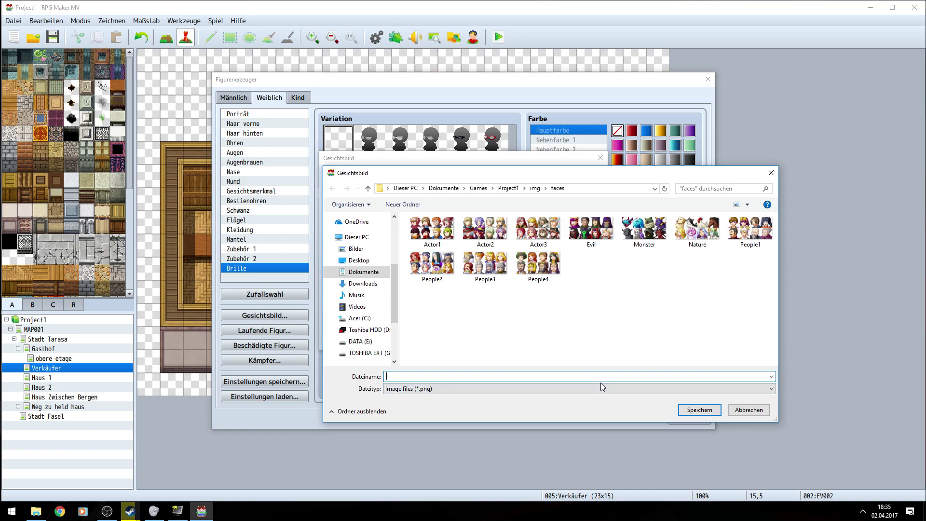
pyautogui.write('shop tarasa')
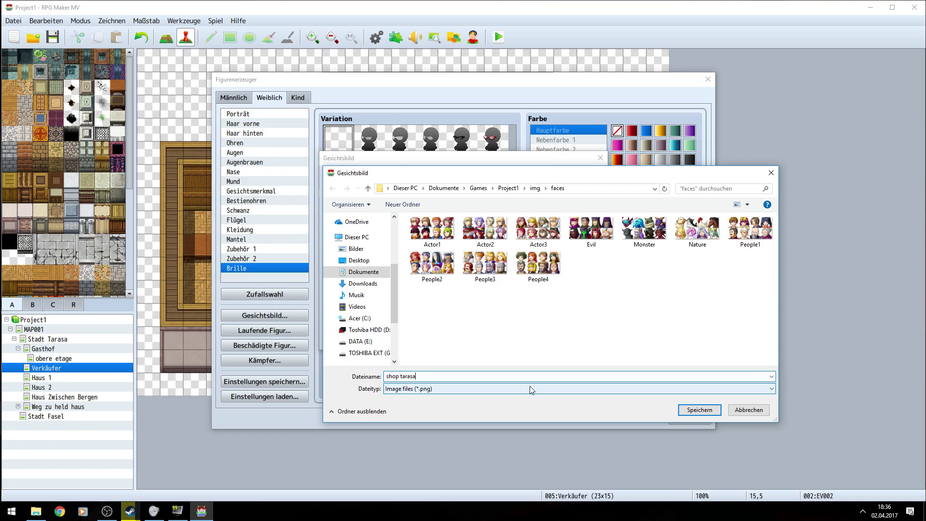
pyautogui.click(682, 410)
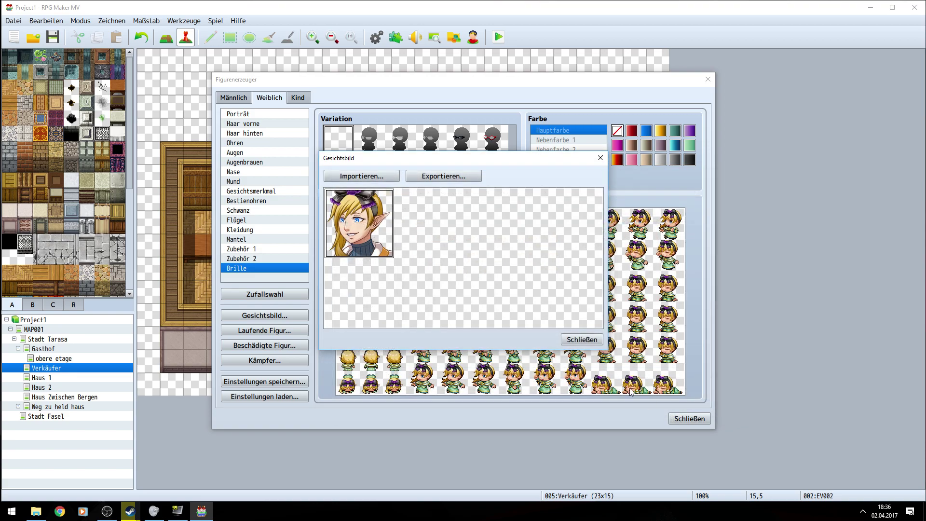
pyautogui.click(582, 339)
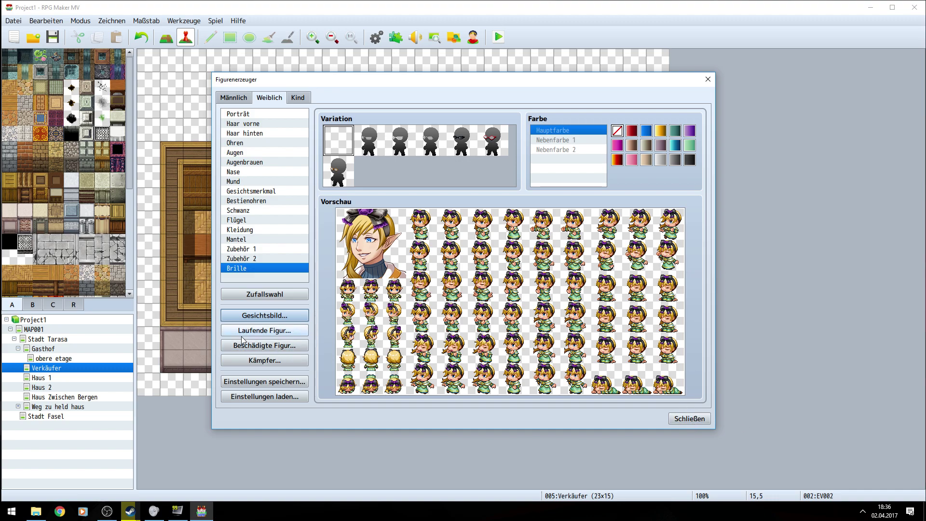
pyautogui.click(681, 418)
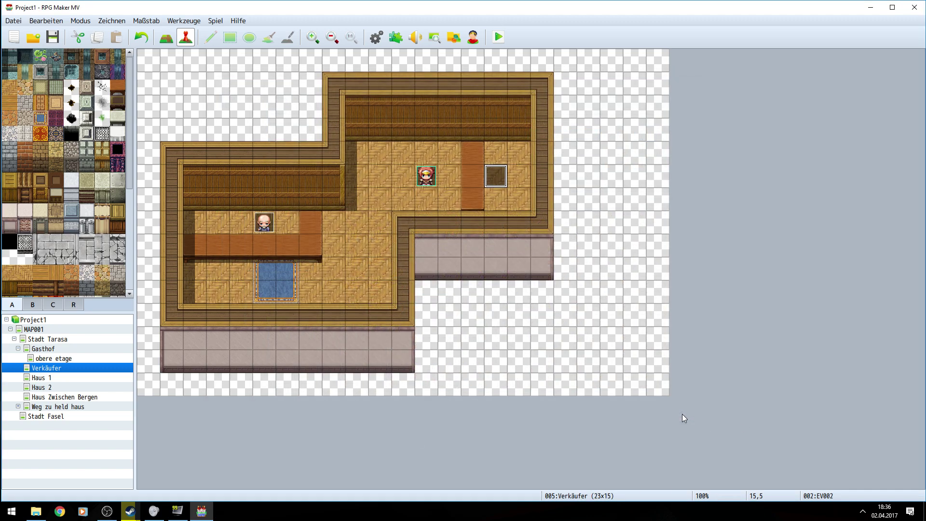
# Step: Open the shopkeeper event behind the counter and start a Text zeigen command with the shop tarasa portrait
pyautogui.doubleClick(498, 177)
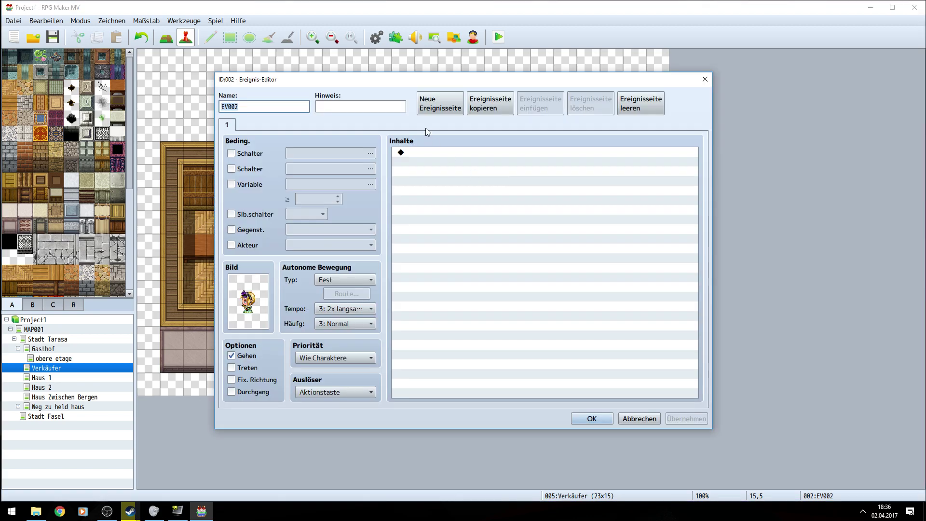
pyautogui.doubleClick(431, 151)
pyautogui.click(433, 154)
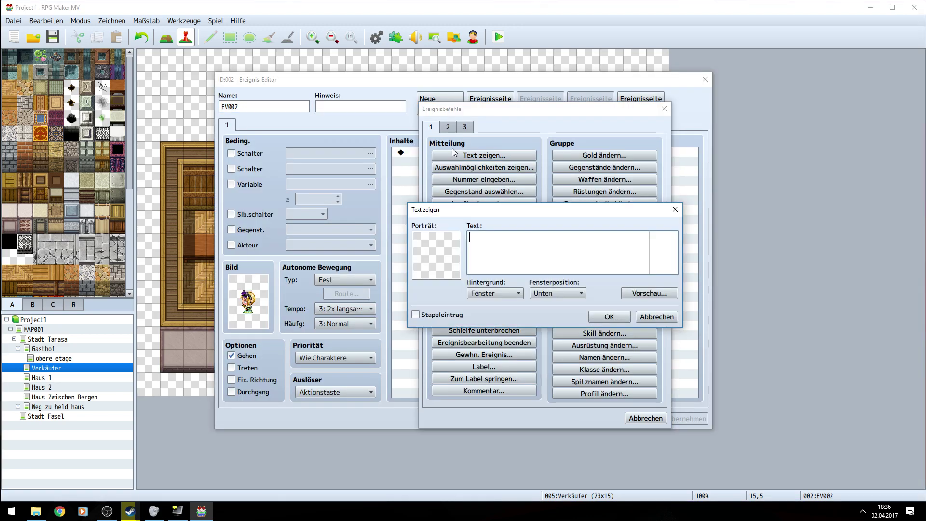
pyautogui.doubleClick(436, 252)
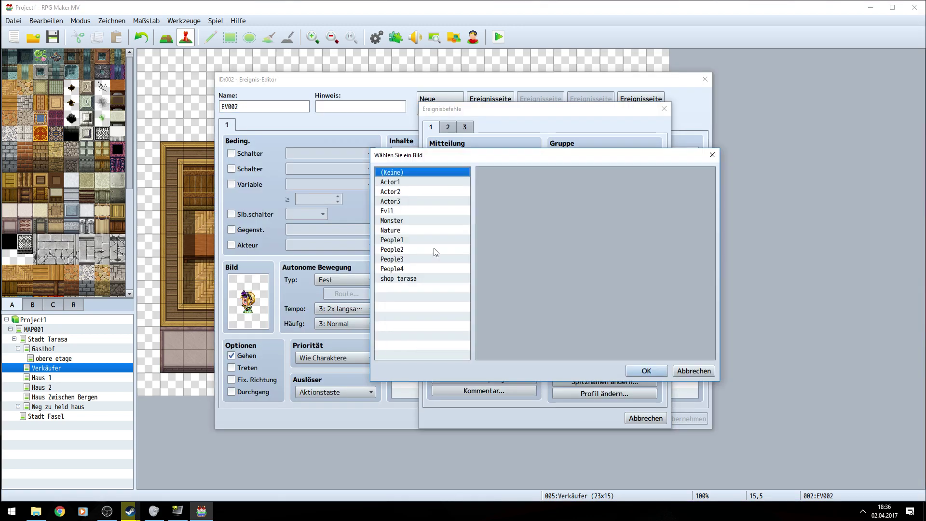
pyautogui.click(418, 279)
pyautogui.click(647, 371)
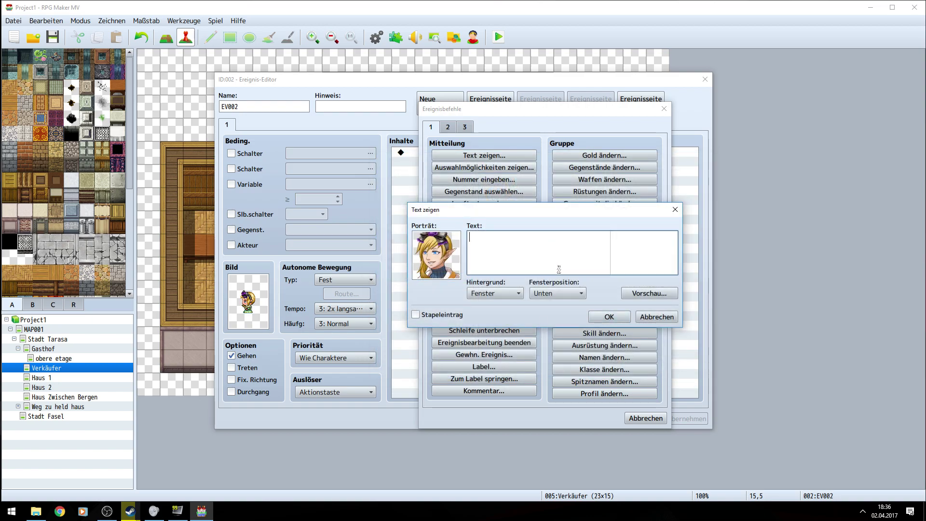
# Step: Enter the message "Hallo was Möchten sie Kaufen" and preview it
pyautogui.write('H')
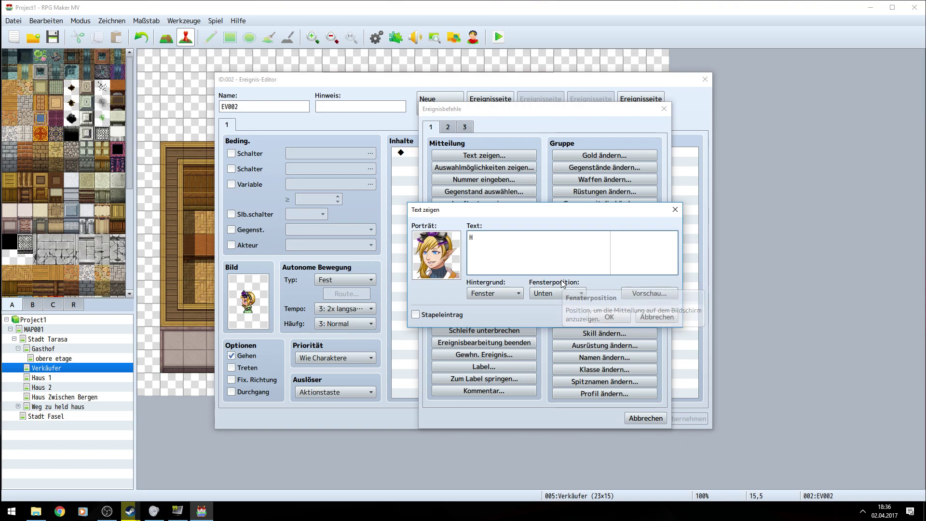
pyautogui.write('allo m')
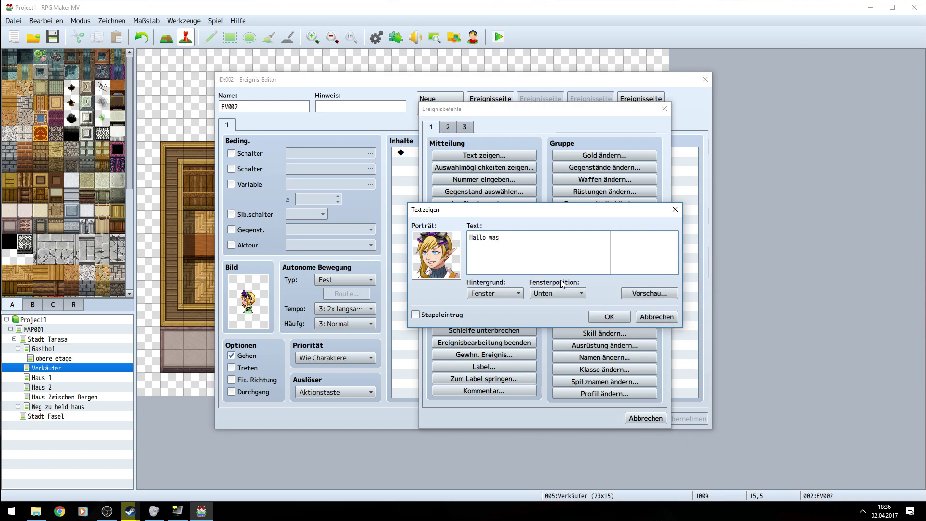
pyautogui.write('Möchten sie Kaufen')
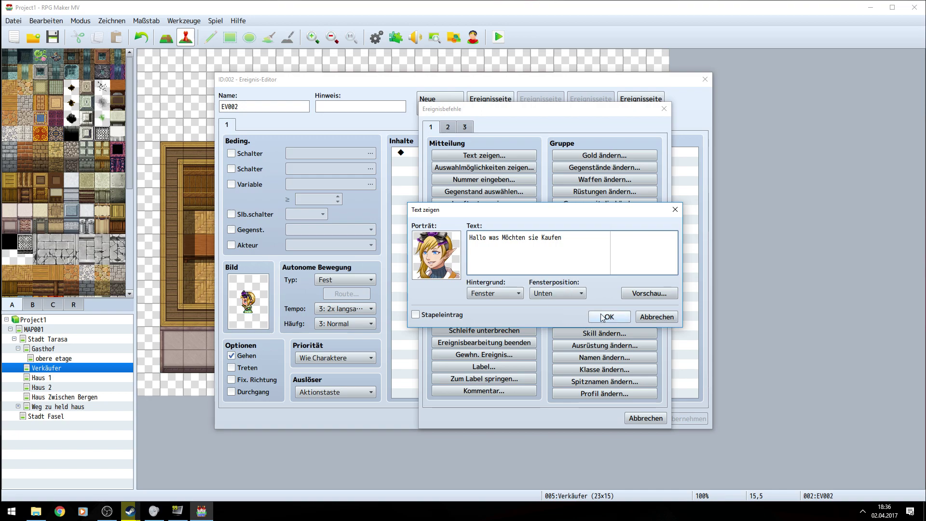
pyautogui.click(668, 293)
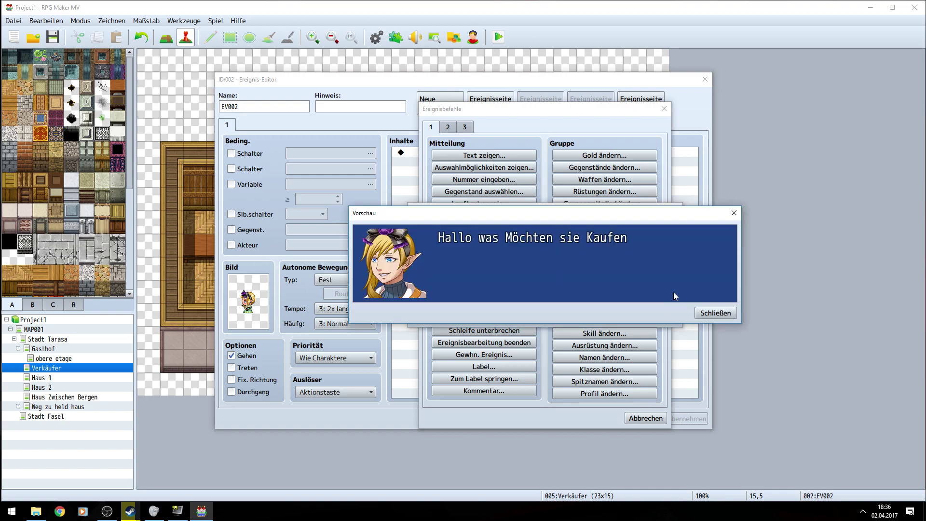
pyautogui.click(714, 313)
# Step: Set the message background to Dimmen and add the message to the event
pyautogui.click(541, 295)
pyautogui.click(541, 296)
pyautogui.click(507, 294)
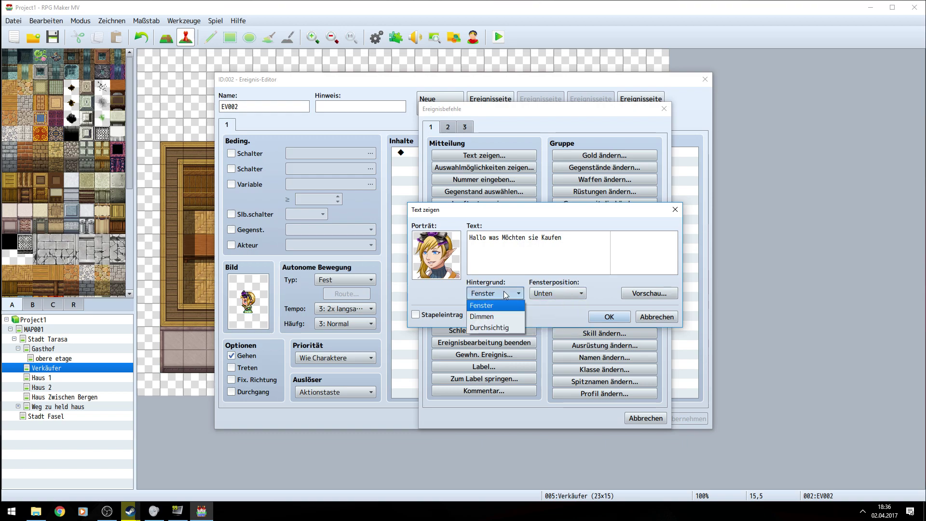
pyautogui.click(514, 318)
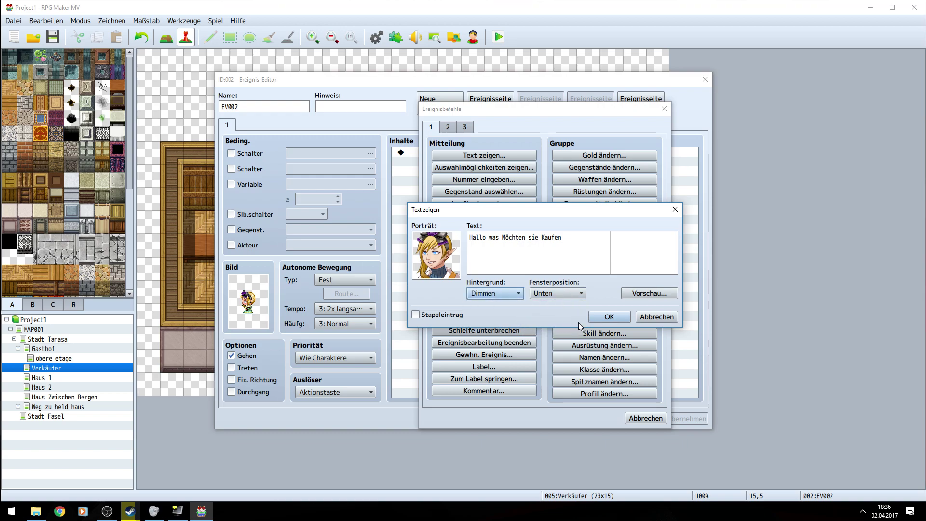
pyautogui.click(604, 317)
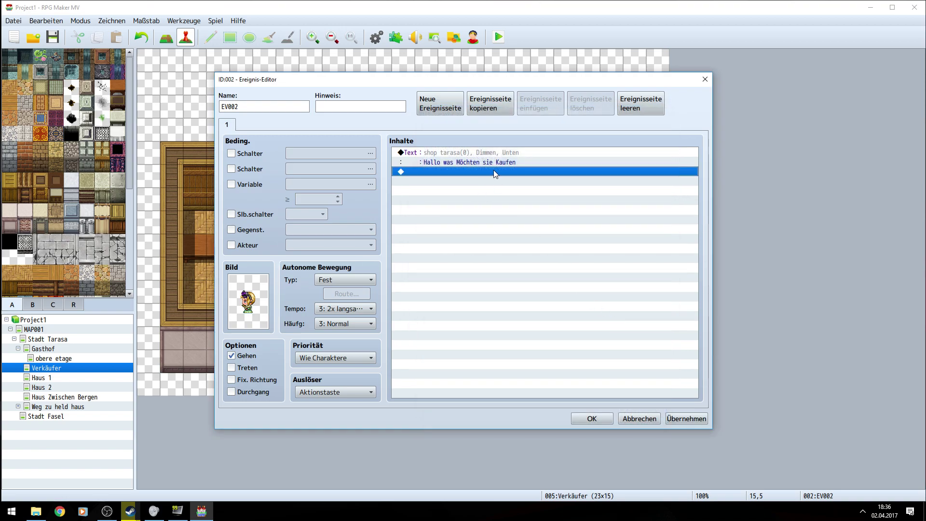
# Step: Look through the event commands and add Auswahlmöglichkeiten zeigen with the choices Ja and Nein below the message
pyautogui.doubleClick(495, 171)
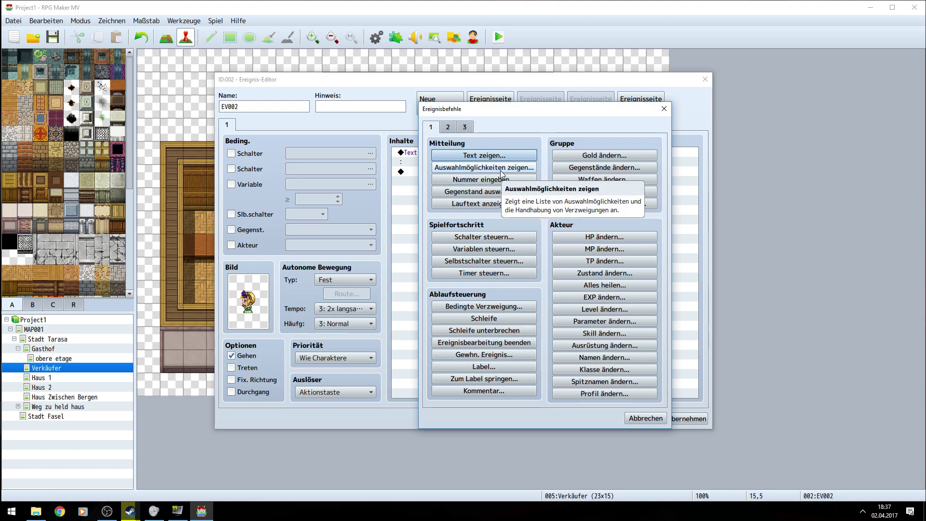
pyautogui.click(449, 127)
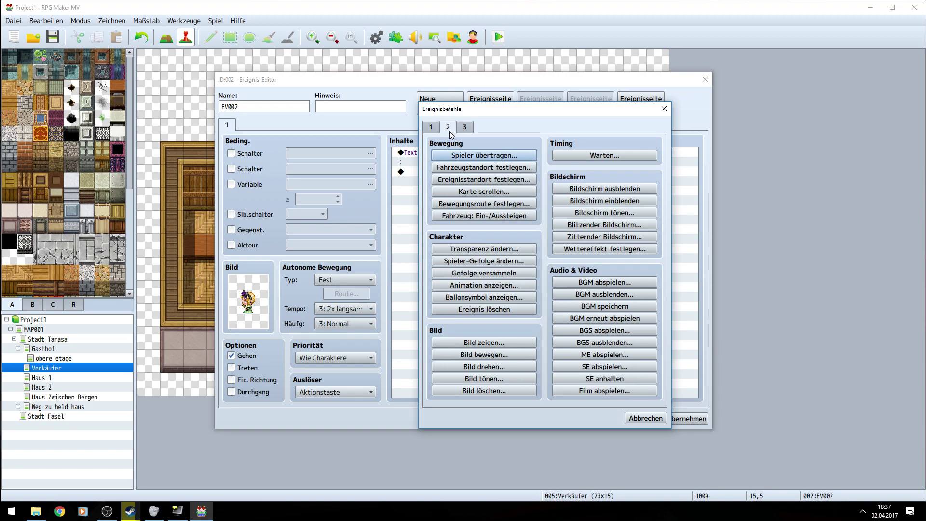
pyautogui.click(464, 127)
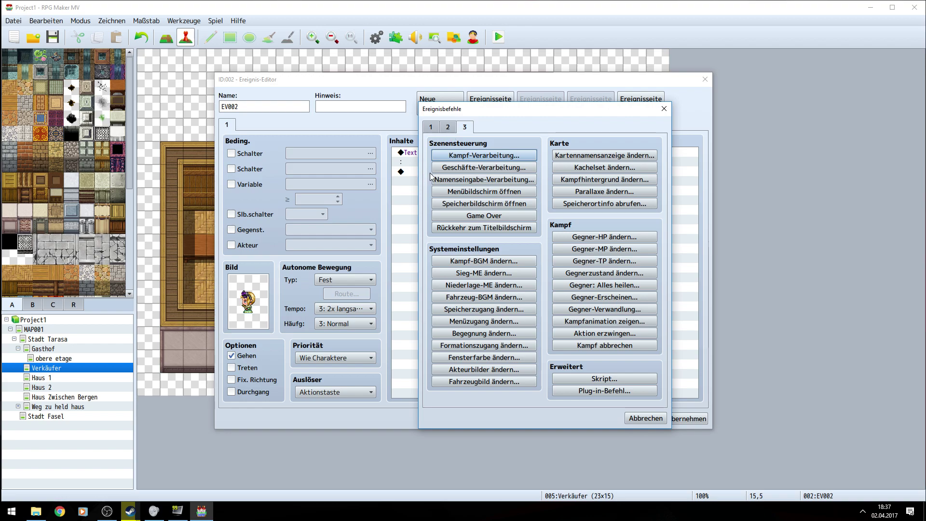
pyautogui.click(430, 128)
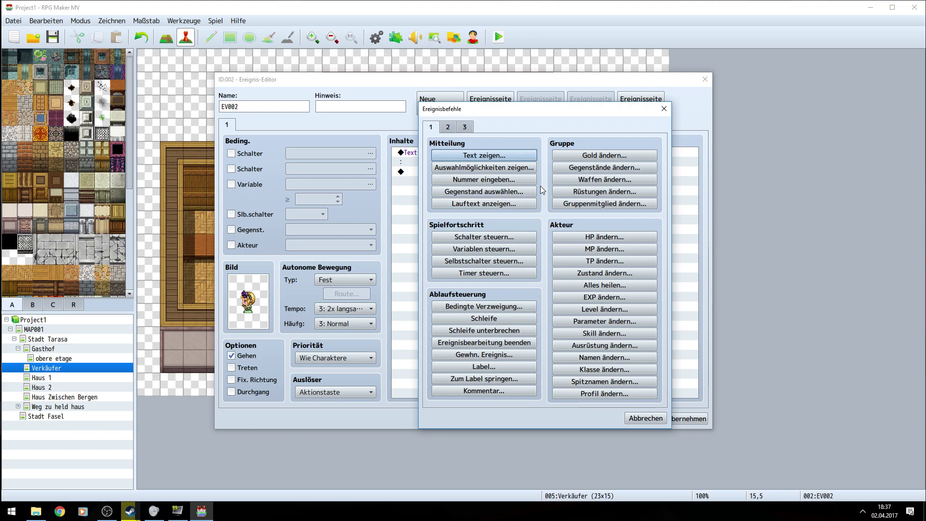
pyautogui.click(448, 127)
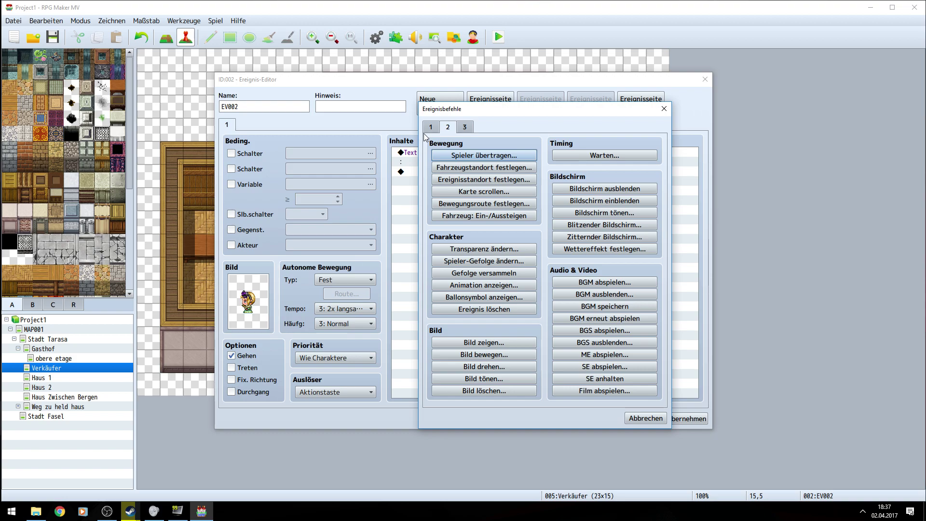
pyautogui.click(431, 129)
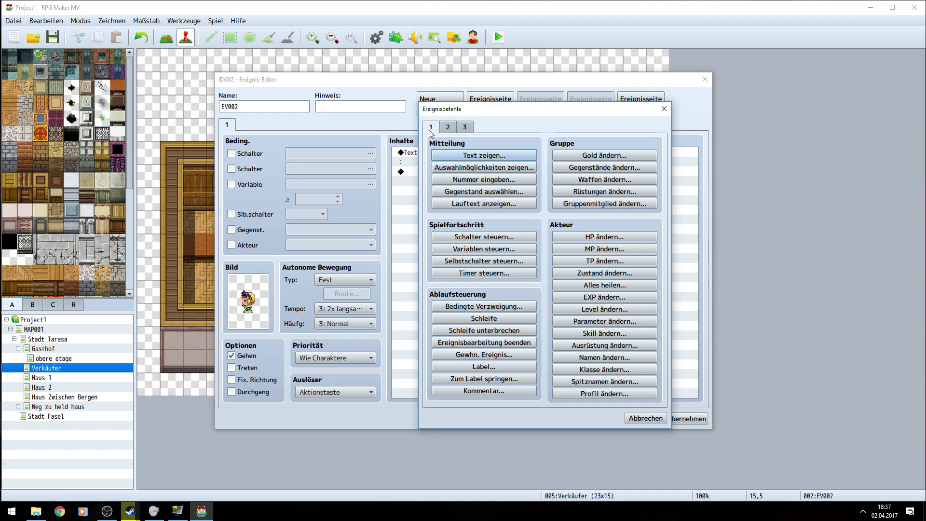
pyautogui.click(452, 168)
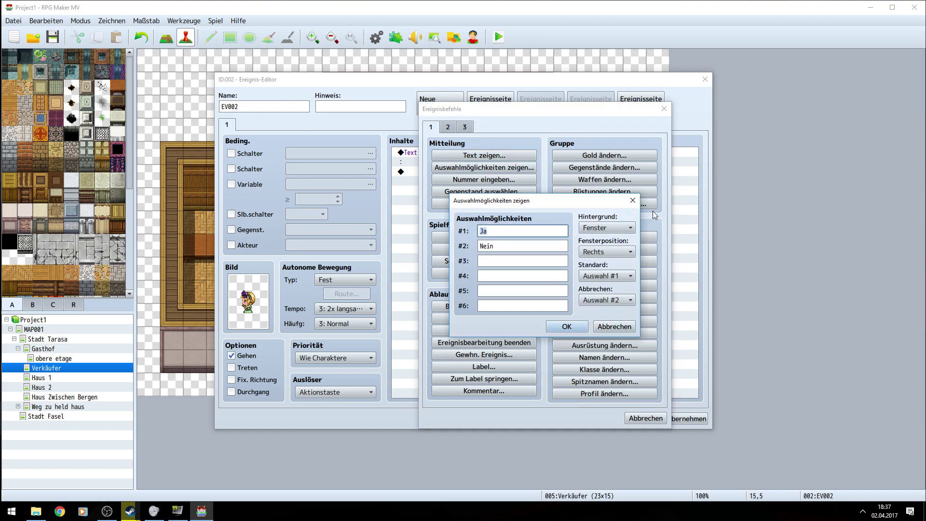
pyautogui.click(570, 327)
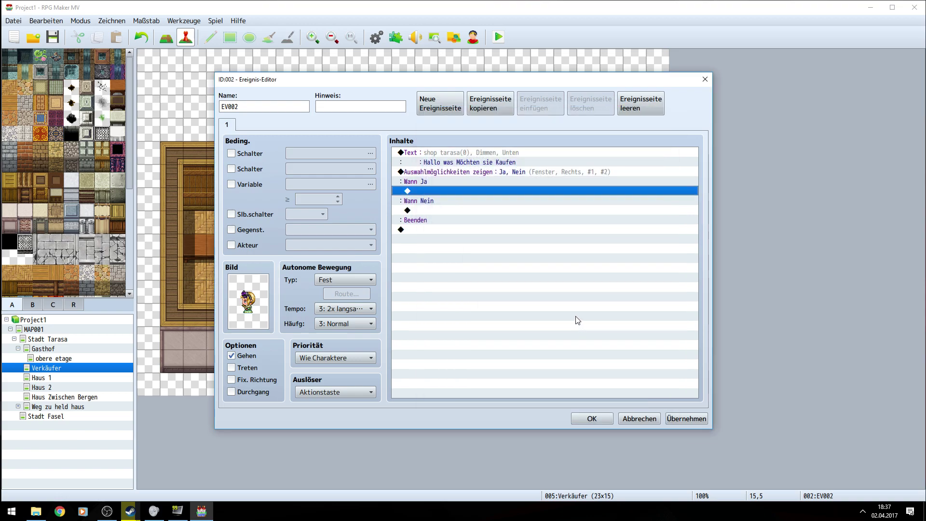
# Step: Open the event commands for the Ja branch and check Gegenstand auswählen and Ausrüstung ändern without adding either
pyautogui.doubleClick(438, 190)
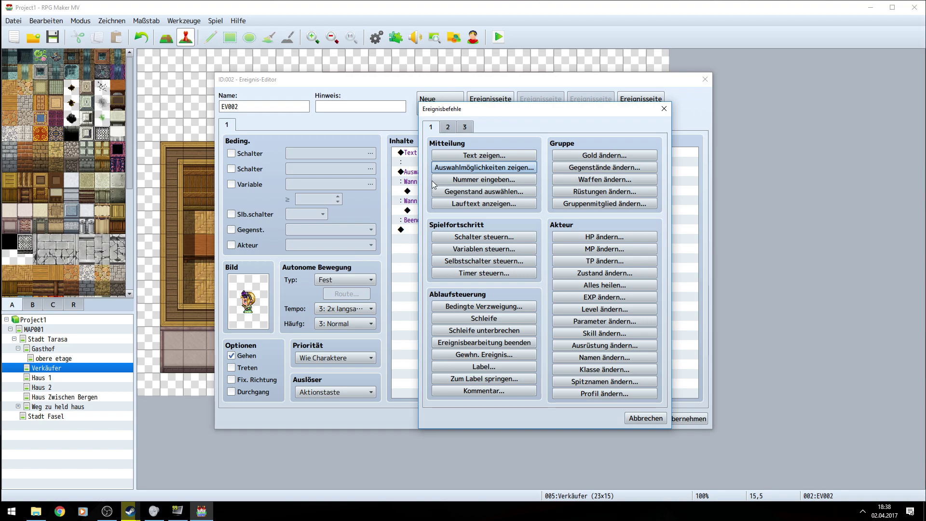
pyautogui.click(487, 192)
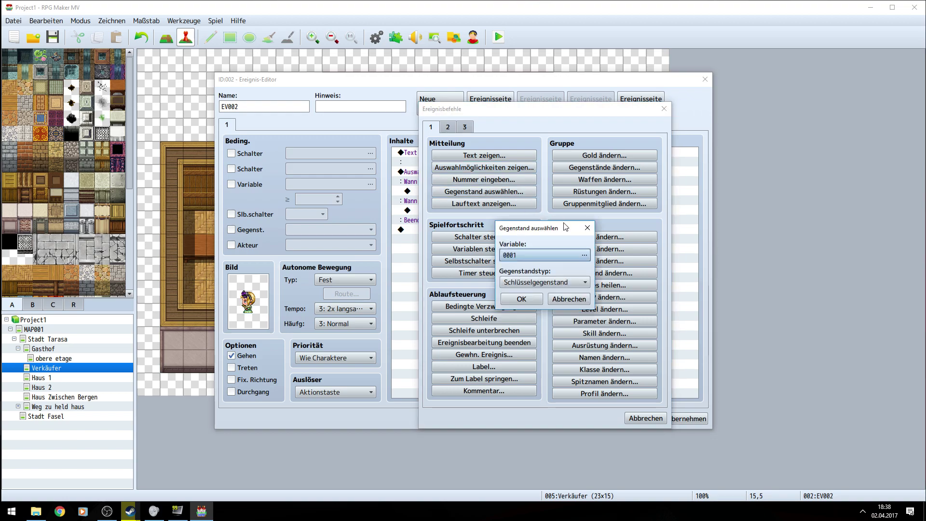
pyautogui.click(578, 300)
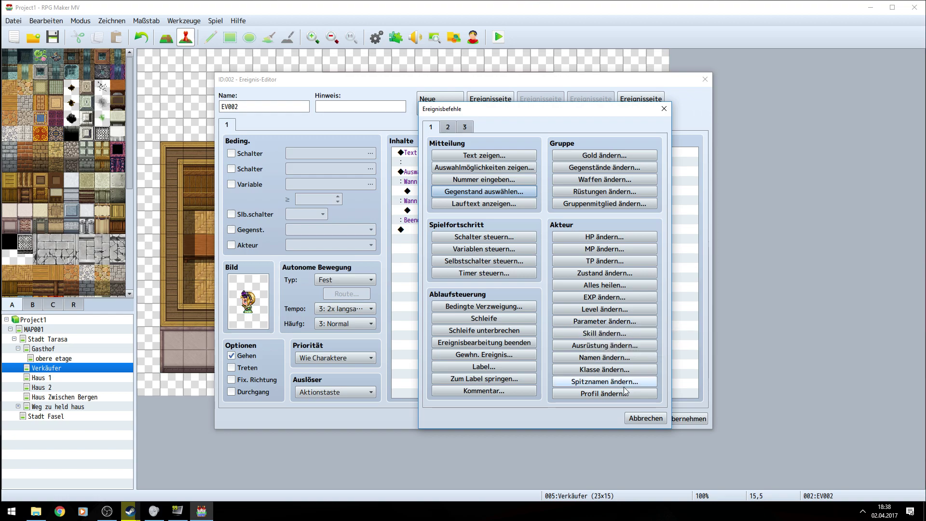
pyautogui.click(625, 350)
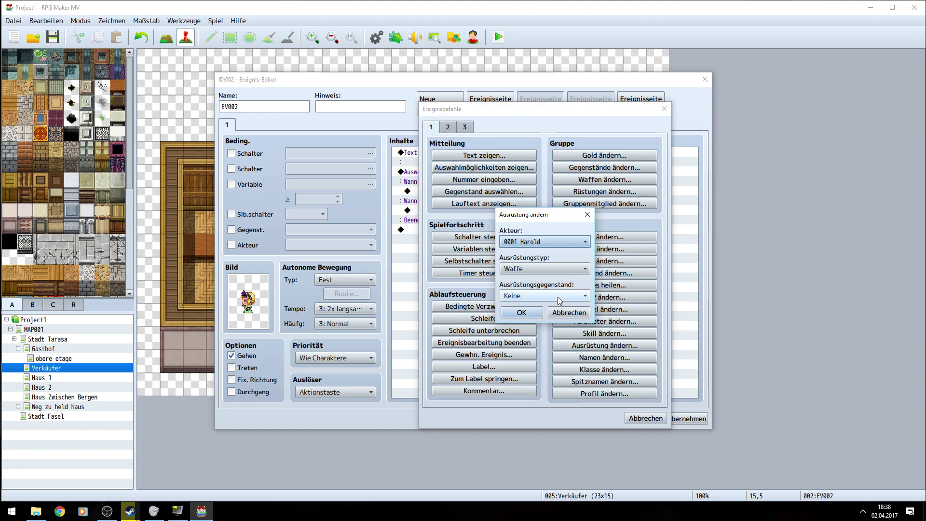
pyautogui.click(569, 313)
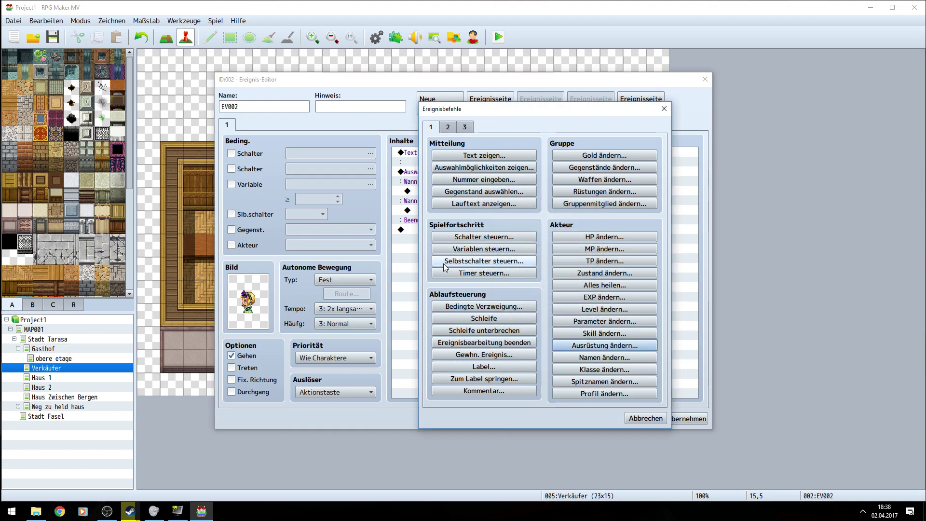
# Step: Start a Geschäfte-Verarbeitung command in the Ja branch and add Trank as a ware at a fixed price of 50
pyautogui.click(449, 127)
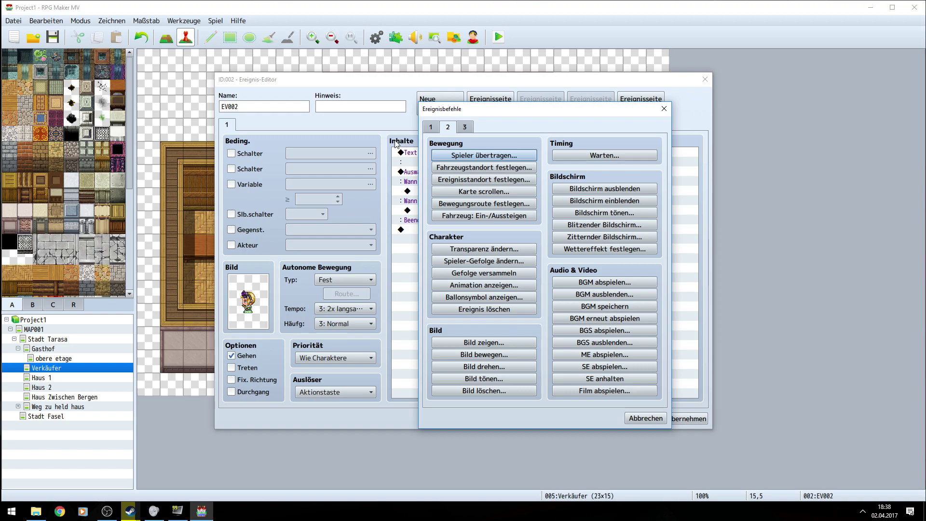
pyautogui.click(459, 126)
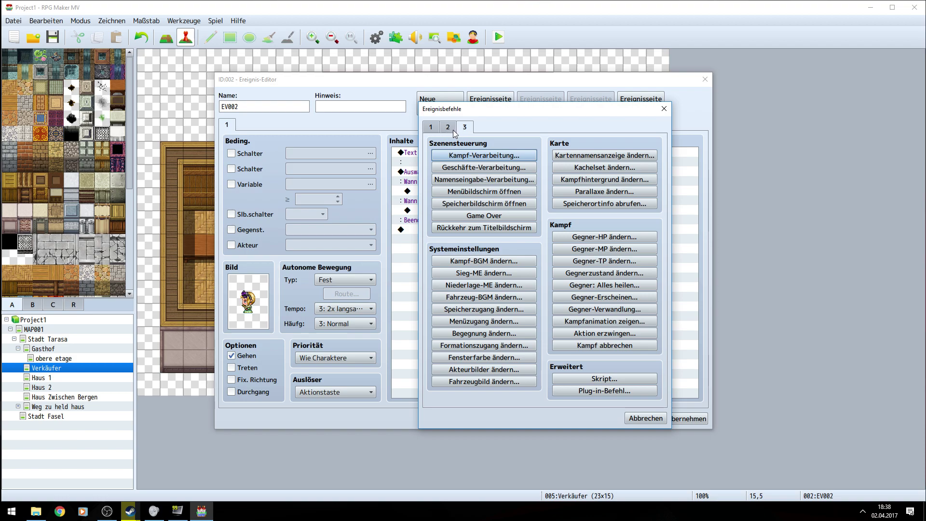
pyautogui.click(461, 168)
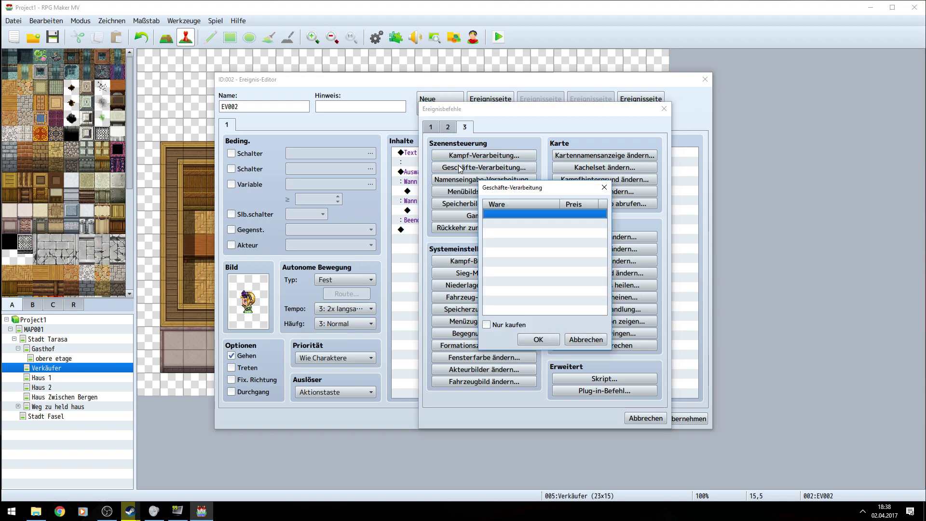
pyautogui.doubleClick(509, 216)
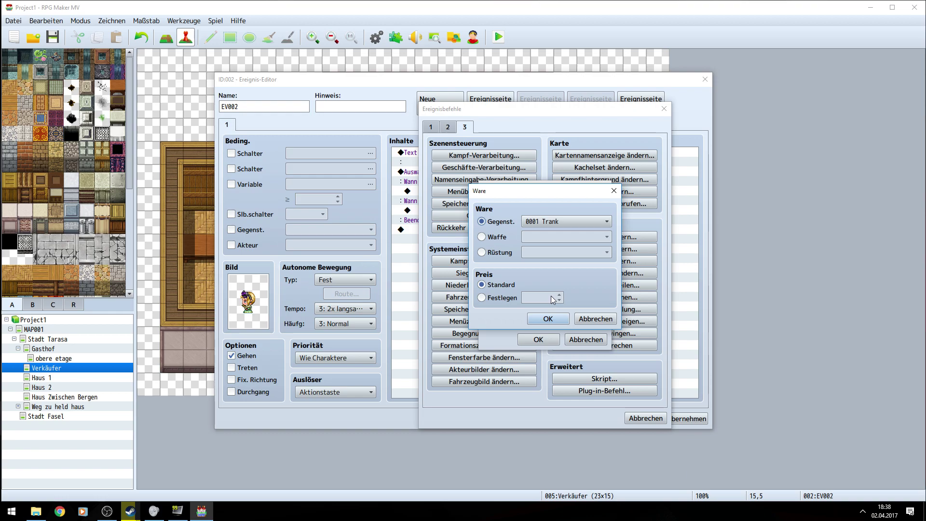
pyautogui.click(482, 298)
pyautogui.click(549, 320)
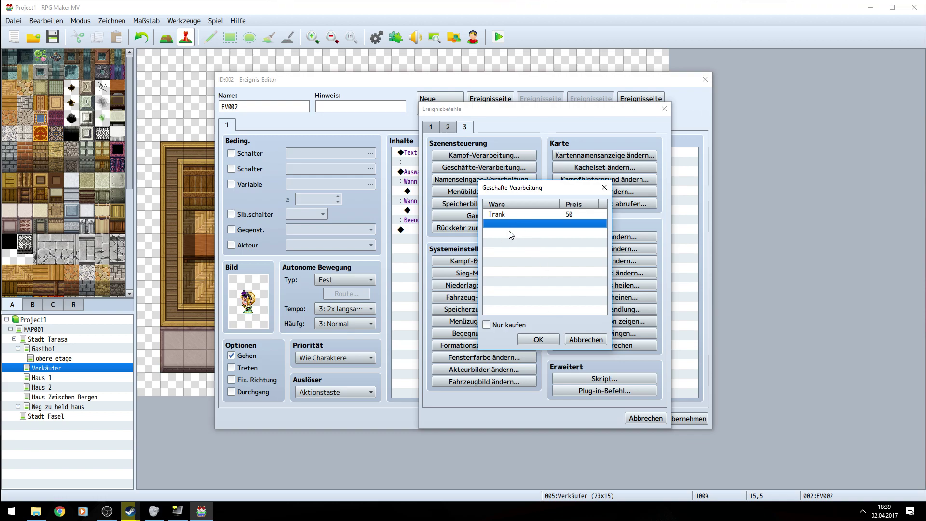
# Step: Add Magisches Wasser as a second ware at a fixed price of 100 and confirm the shop command
pyautogui.doubleClick(513, 225)
pyautogui.click(538, 226)
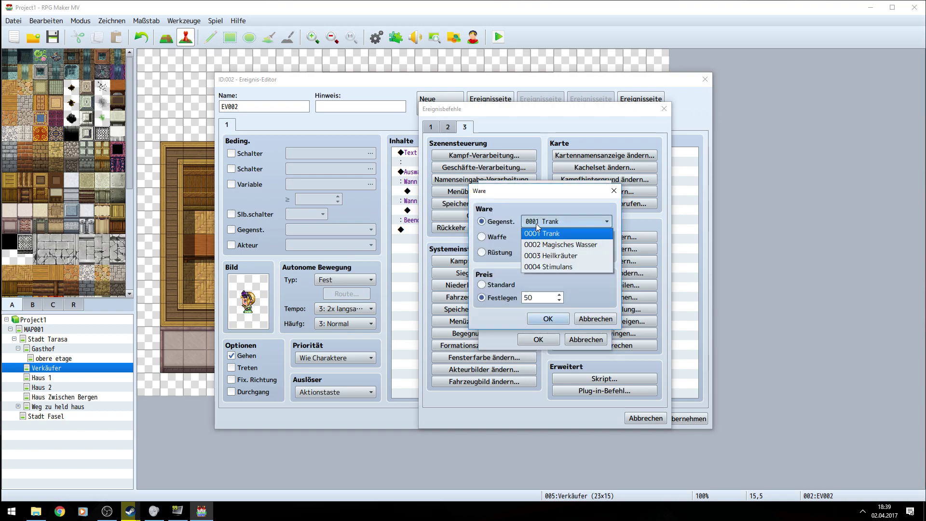
pyautogui.click(571, 247)
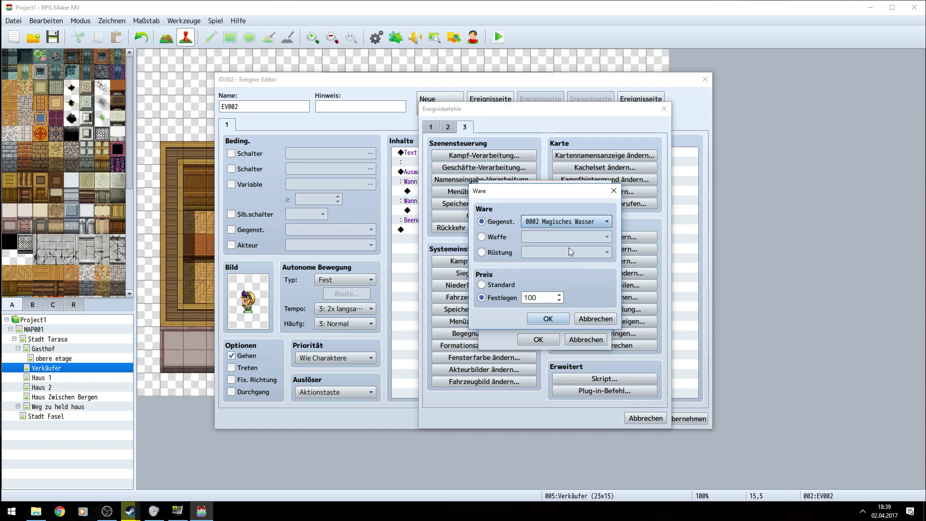
pyautogui.click(544, 318)
pyautogui.click(545, 340)
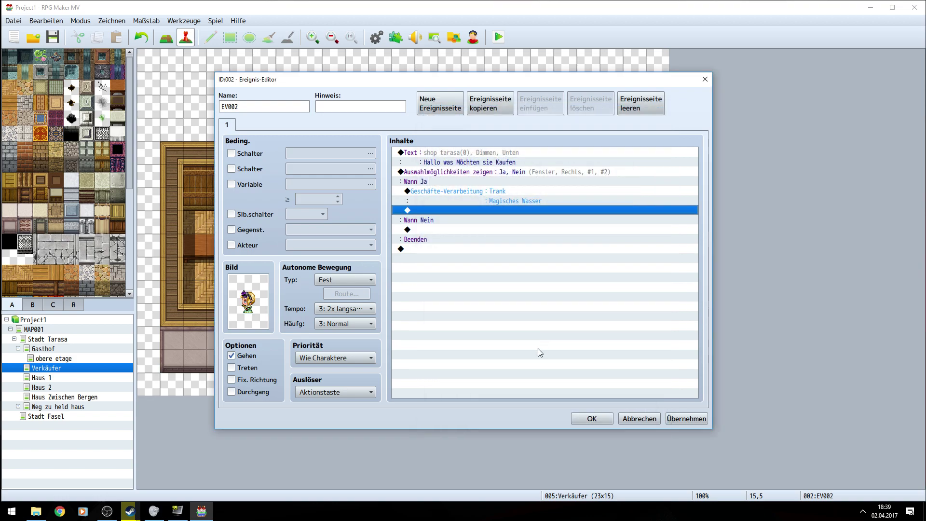
# Step: Leave the Nein branch empty and confirm the shopkeeper event
pyautogui.doubleClick(448, 233)
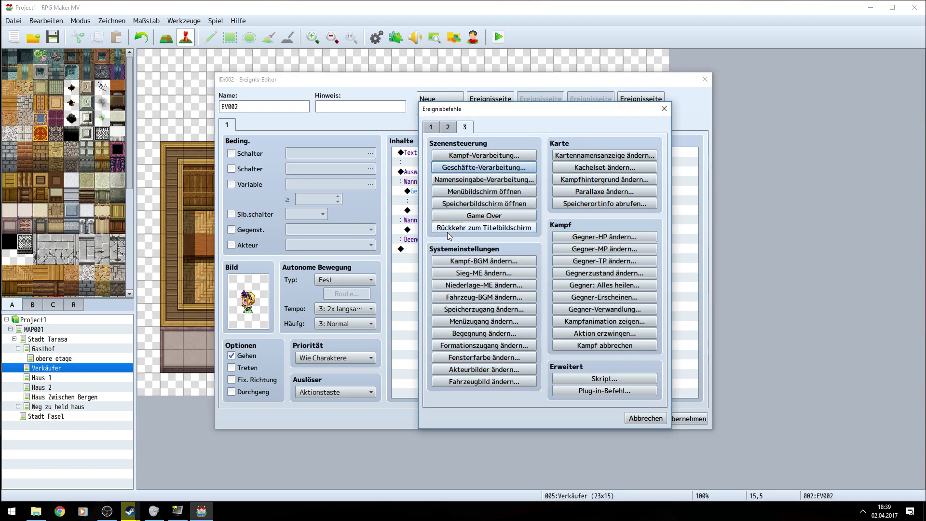
pyautogui.click(639, 419)
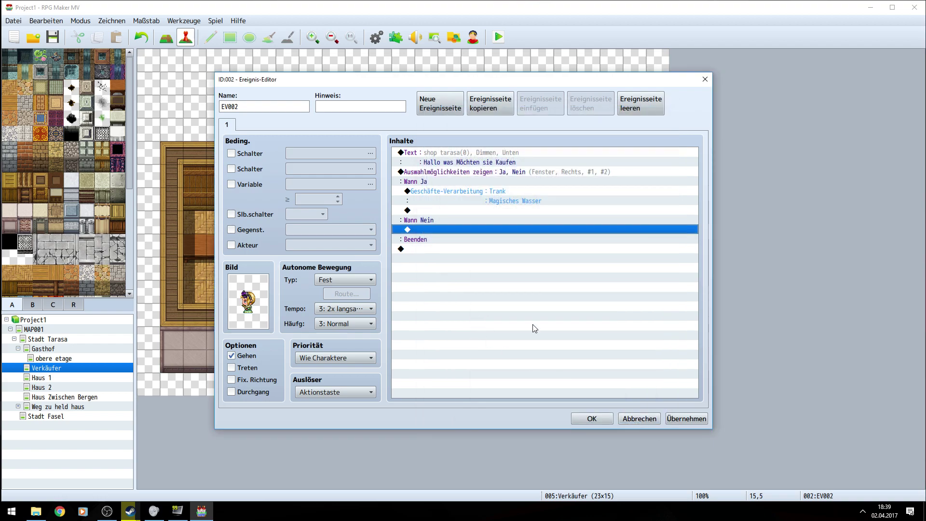
pyautogui.click(611, 420)
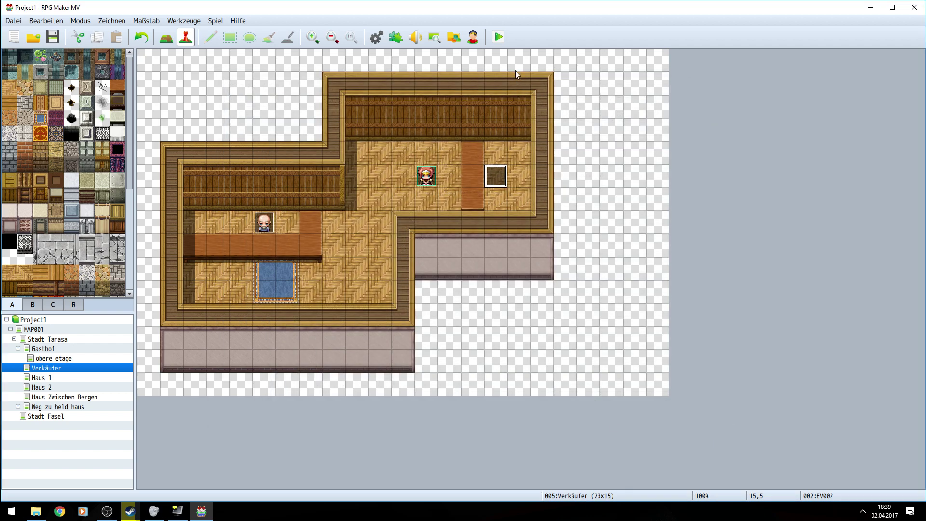
# Step: Save the game changes, start a playtest, and talk to the shopkeeper across the counter, answering Nein
pyautogui.click(500, 38)
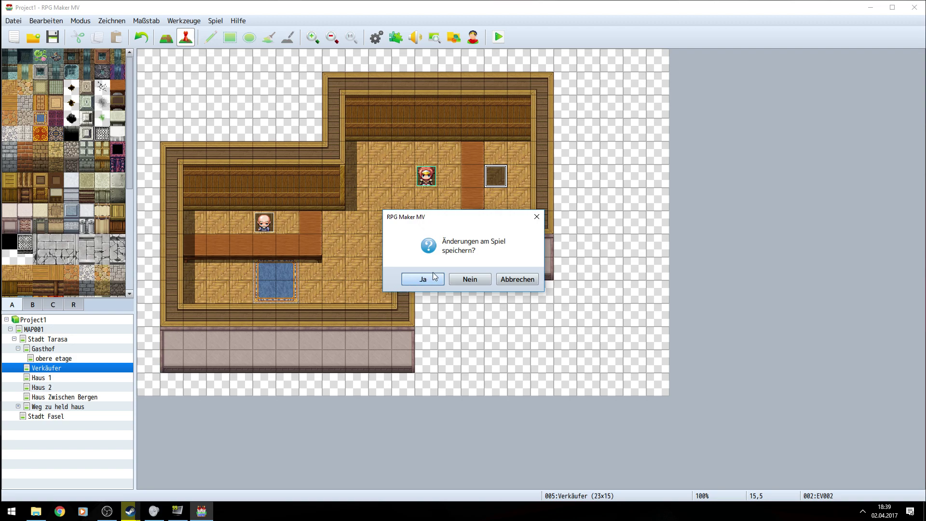
pyautogui.click(423, 280)
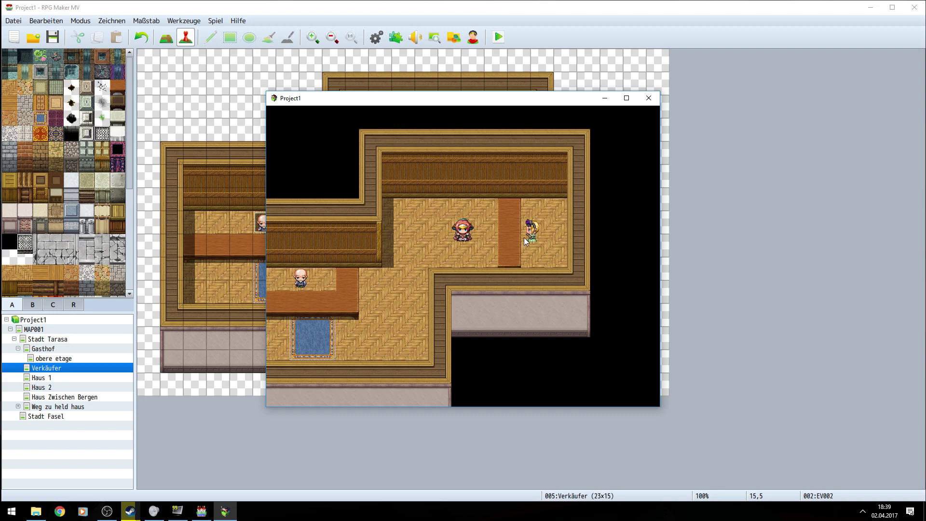
pyautogui.click(522, 239)
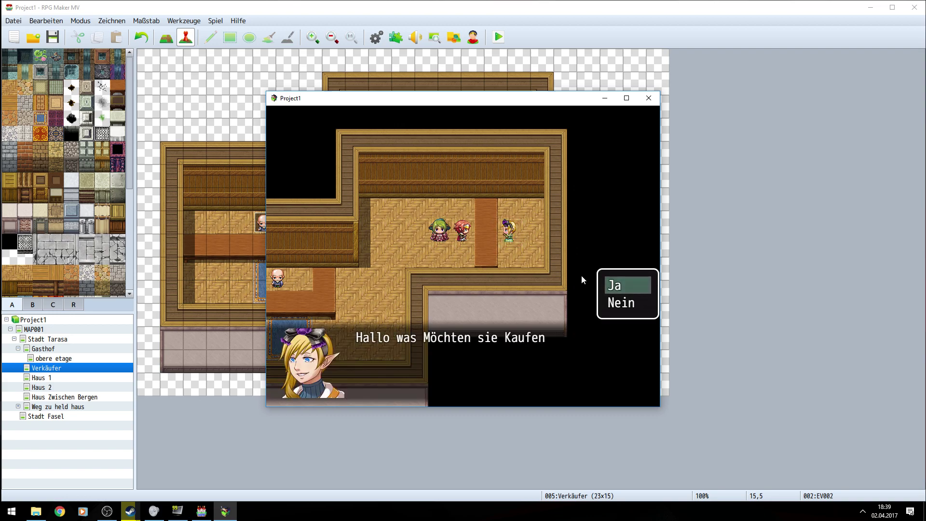
pyautogui.click(624, 306)
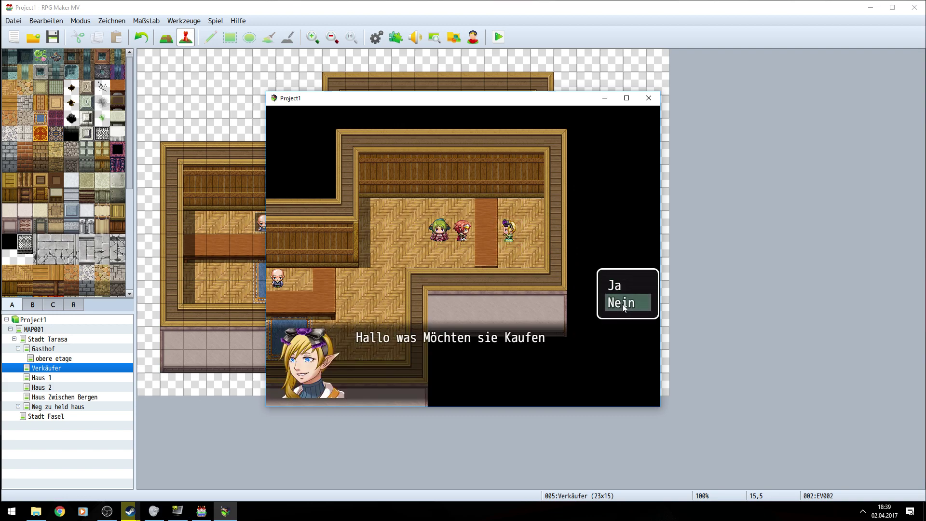
pyautogui.click(623, 304)
pyautogui.click(441, 254)
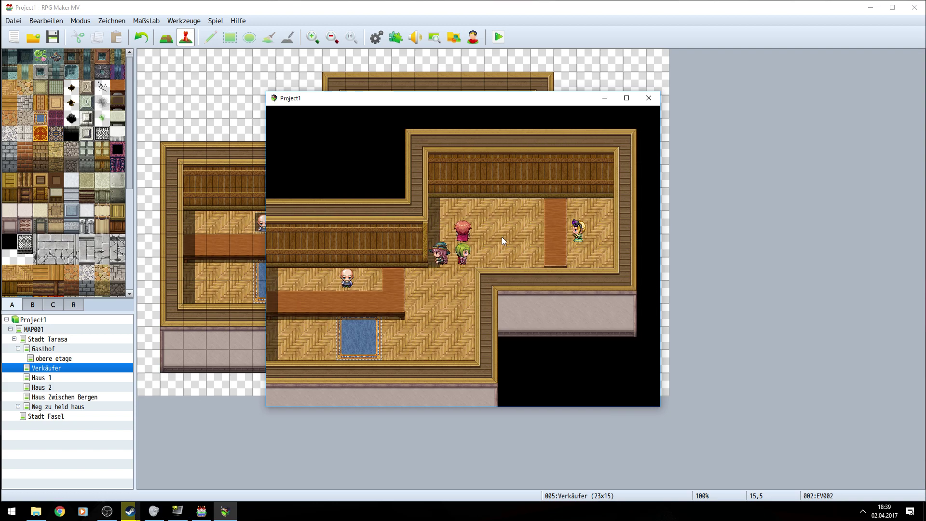
# Step: Talk to the shopkeeper again with the answer Ja and look through the Verkaufen categories of the shop
pyautogui.click(504, 236)
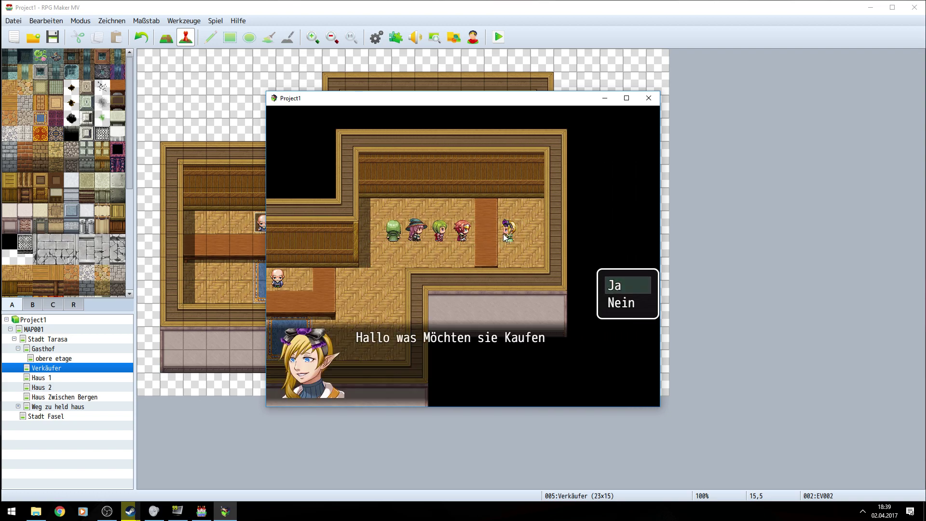
pyautogui.click(630, 286)
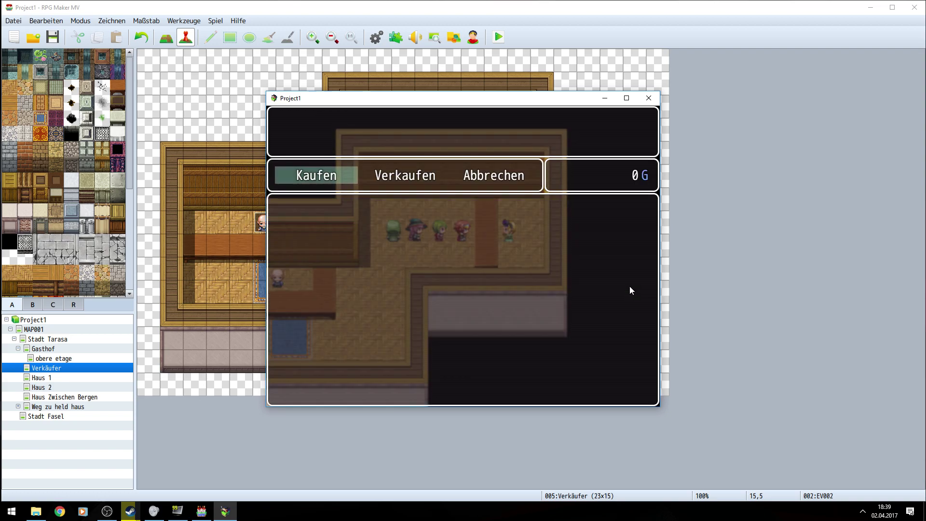
pyautogui.click(432, 181)
pyautogui.click(433, 181)
pyautogui.click(415, 212)
pyautogui.click(501, 211)
pyautogui.click(500, 210)
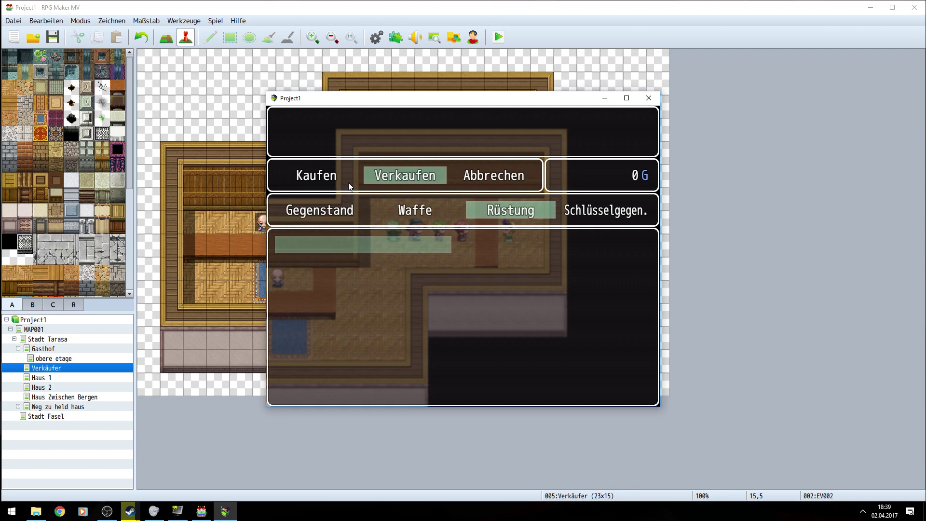
pyautogui.rightClick(546, 213)
pyautogui.rightClick(402, 181)
# Step: Check the wares offered under Kaufen without buying anything, then leave the shop and end the playtest
pyautogui.click(331, 180)
pyautogui.click(331, 180)
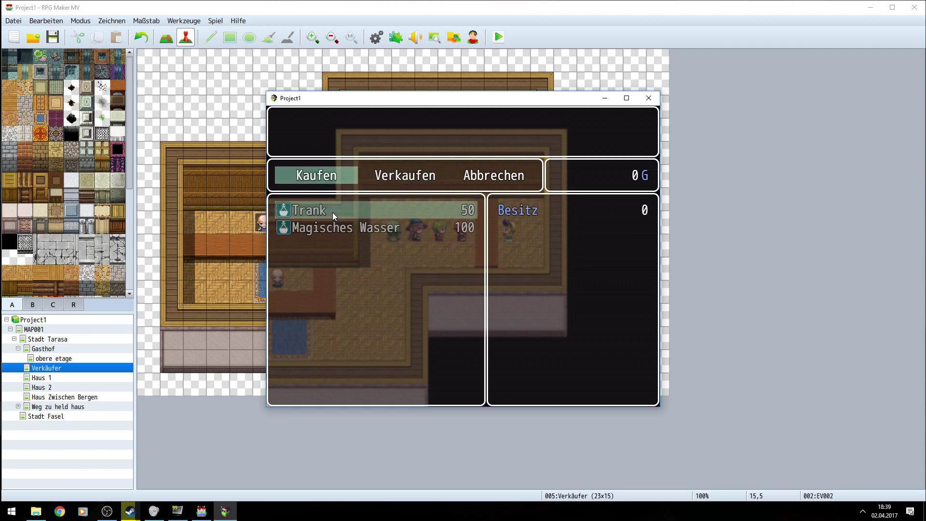
pyautogui.click(334, 229)
pyautogui.rightClick(618, 186)
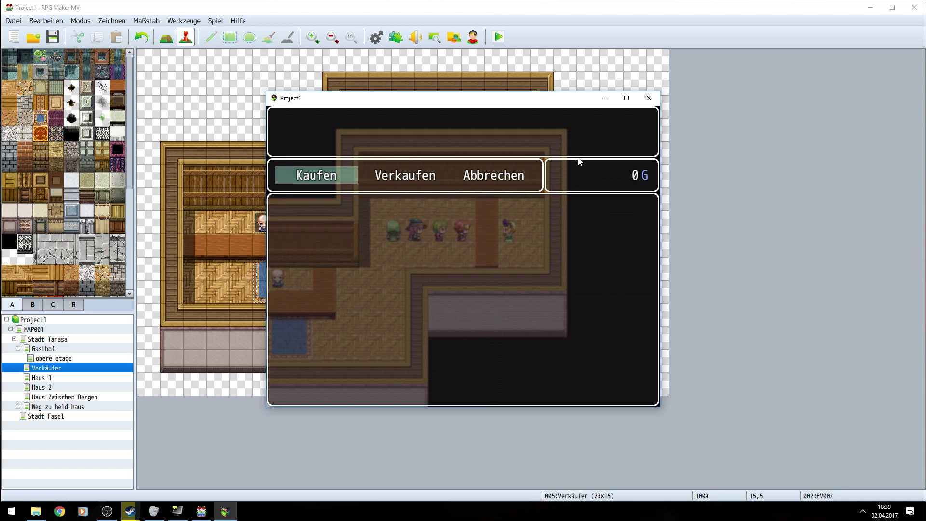
pyautogui.rightClick(574, 164)
pyautogui.click(381, 265)
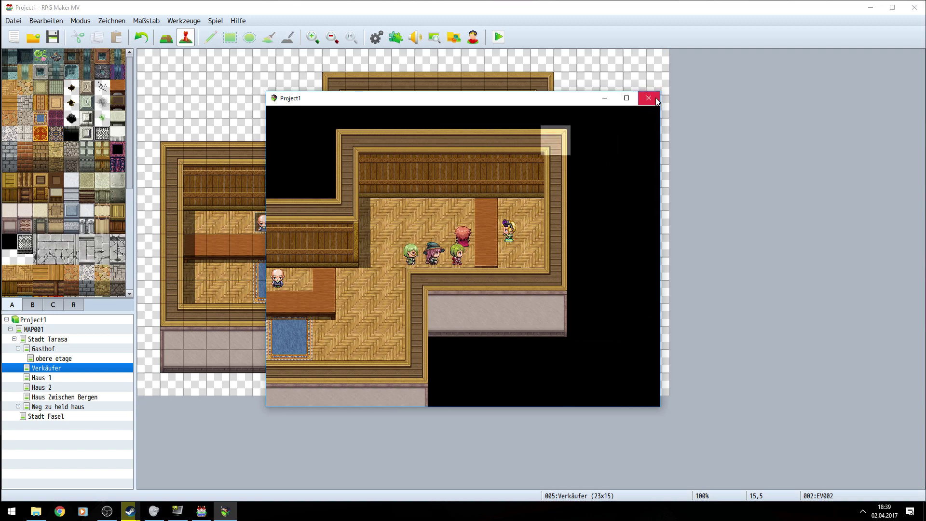
pyautogui.click(655, 100)
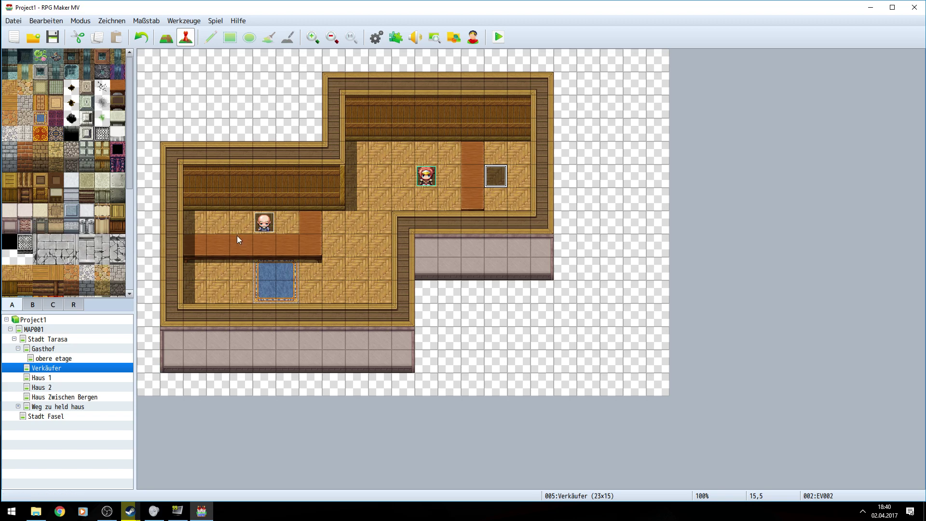
# Step: In map mode, place a small brick fireplace on the upper room's back wall and a round table in the lower room's bottom-right corner
pyautogui.scroll(-2, 101, 111)
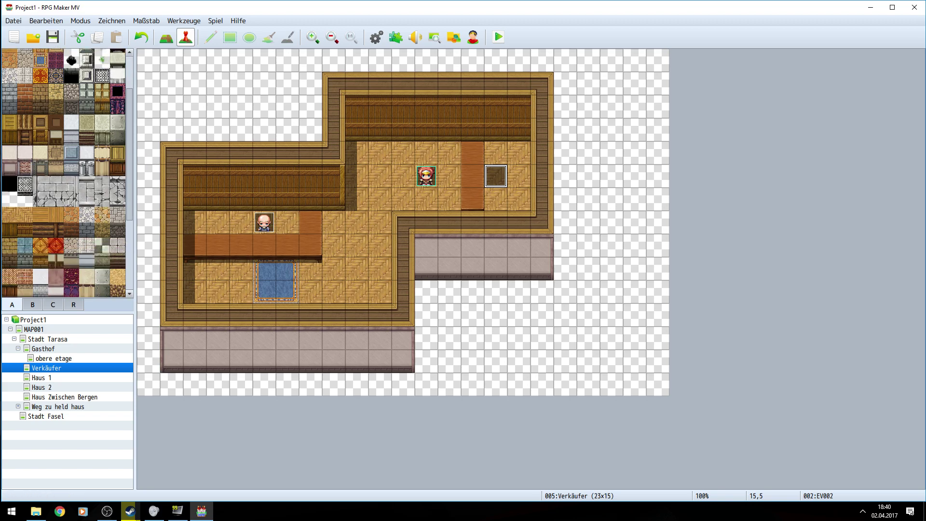
pyautogui.scroll(-4, 25, 277)
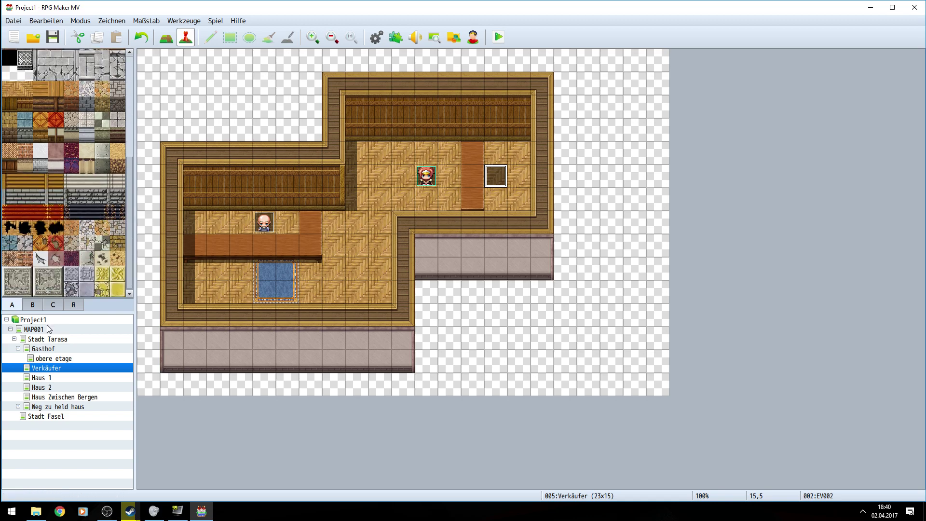
pyautogui.click(35, 306)
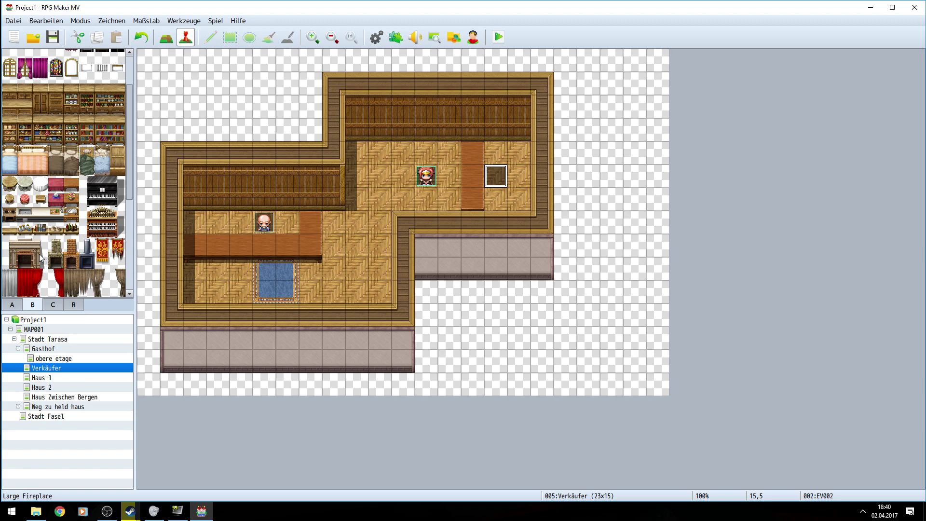
pyautogui.moveTo(56, 245)
pyautogui.mouseDown()
pyautogui.moveTo(48, 262)
pyautogui.moveTo(68, 268)
pyautogui.moveTo(71, 246)
pyautogui.mouseUp()
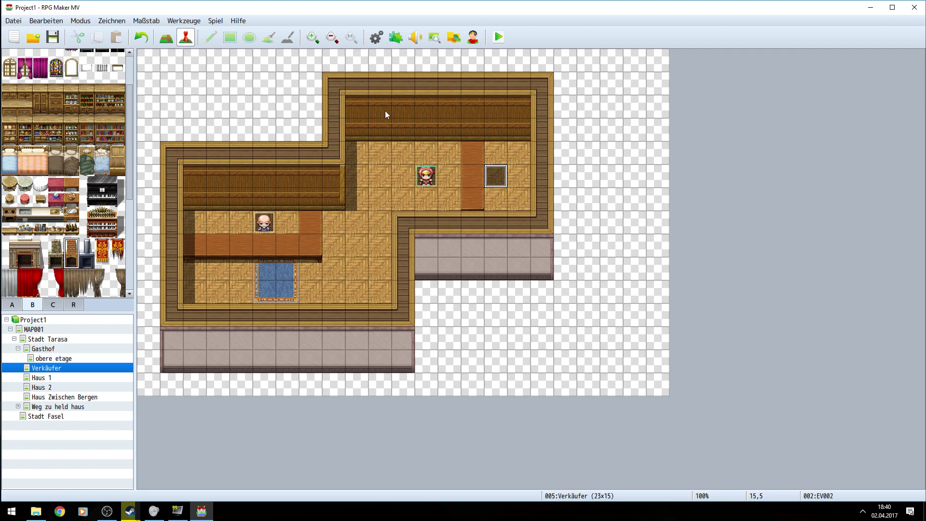
pyautogui.click(381, 146)
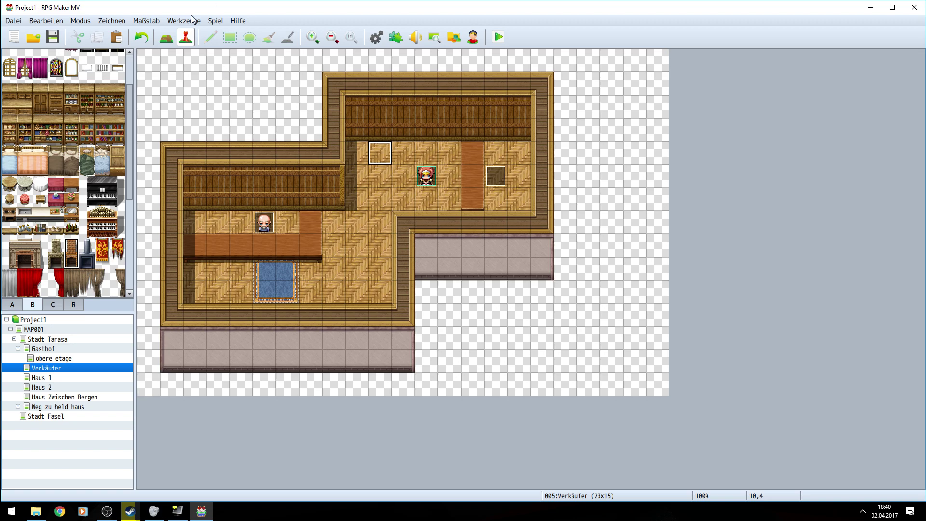
pyautogui.click(167, 38)
pyautogui.click(386, 109)
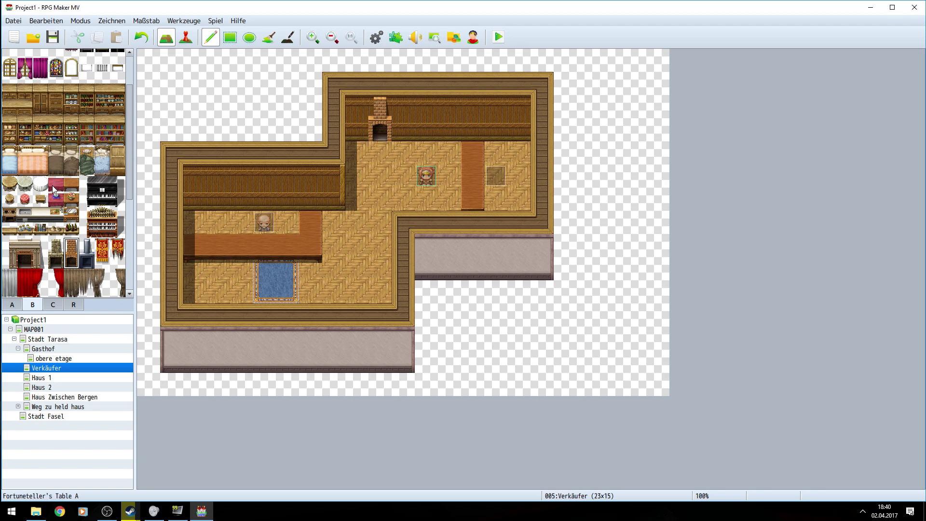
pyautogui.click(13, 184)
pyautogui.click(376, 288)
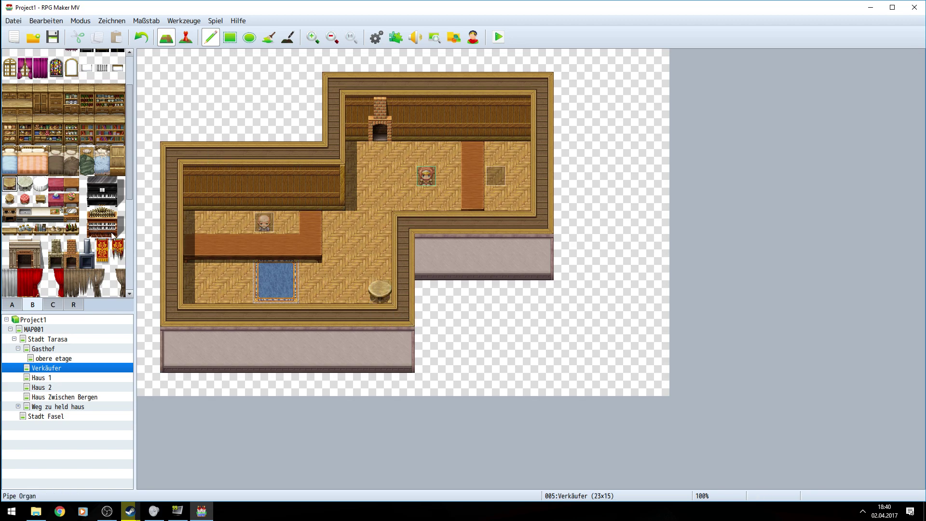
# Step: Place two windows with purple curtains on the upper room's back wall, to the right of the fireplace
pyautogui.scroll(3, 69, 220)
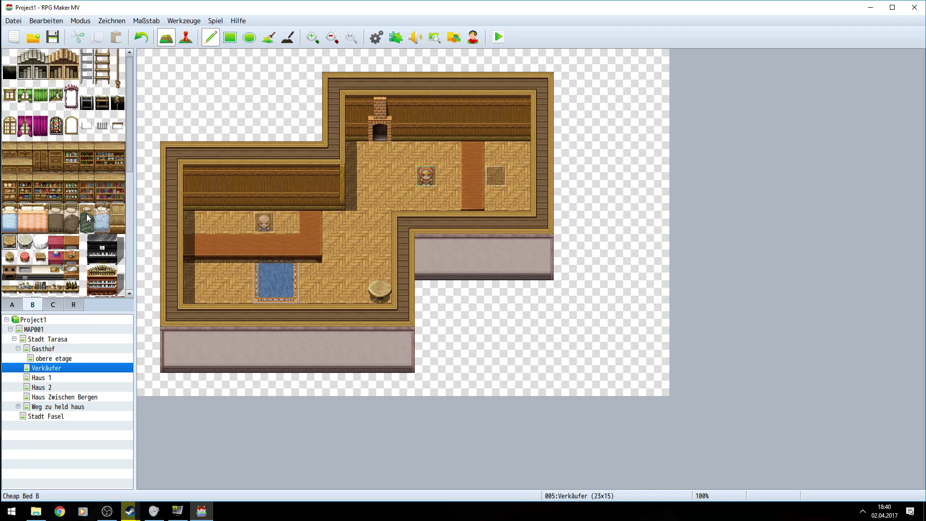
pyautogui.click(32, 126)
pyautogui.moveTo(32, 126); pyautogui.dragTo(29, 135)
pyautogui.click(429, 103)
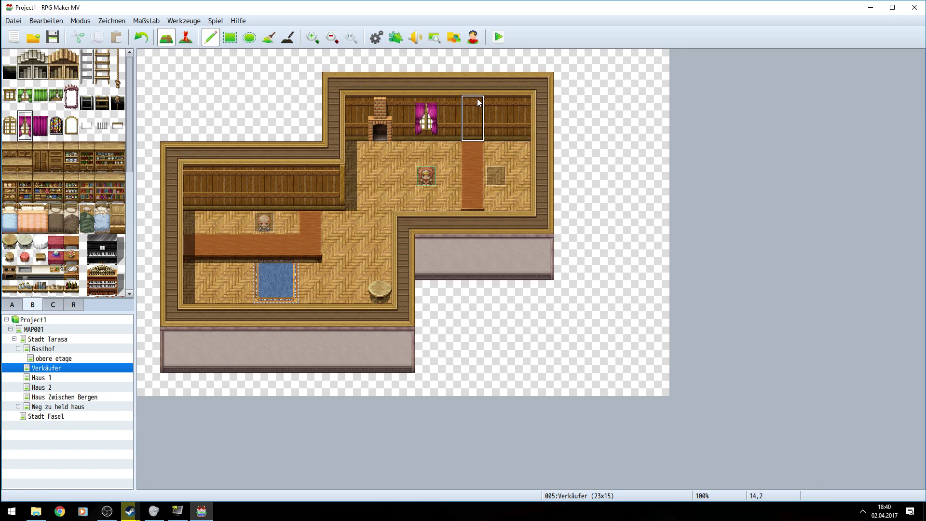
pyautogui.click(499, 103)
# Step: Place two purple-curtained windows on the lower room's back wall, shifting the left one a tile further left
pyautogui.click(241, 177)
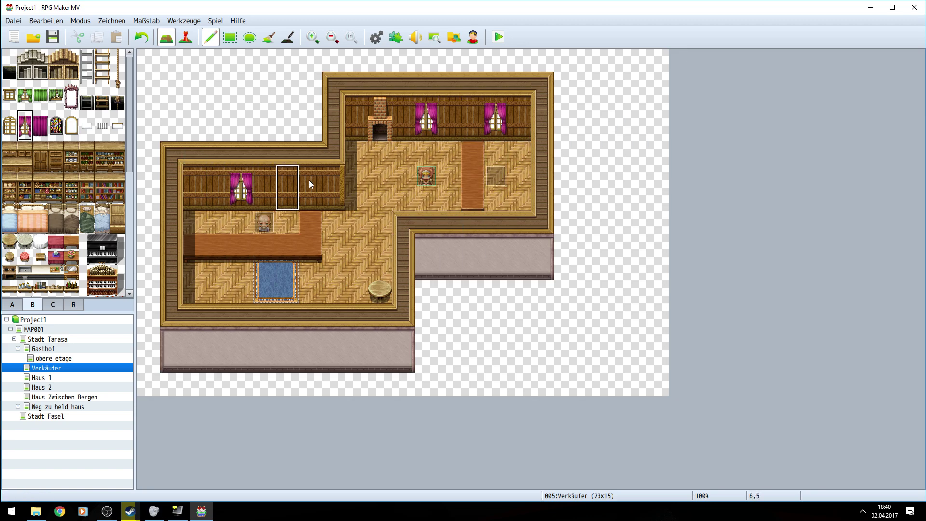
pyautogui.click(280, 177)
pyautogui.rightClick(260, 189)
pyautogui.click(242, 195)
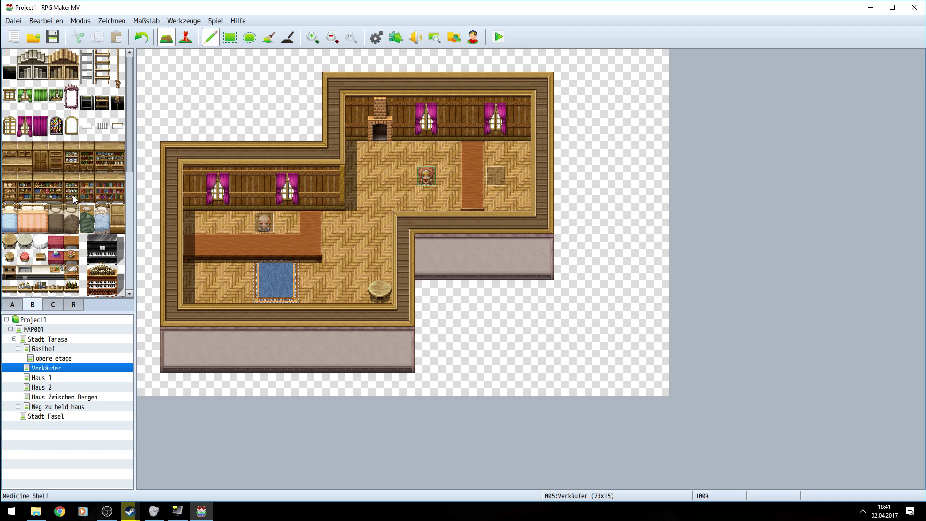
# Step: Place a stocked shelf at the left end of the lower room's back wall and Swords B between its windows
pyautogui.moveTo(10, 180); pyautogui.dragTo(9, 195)
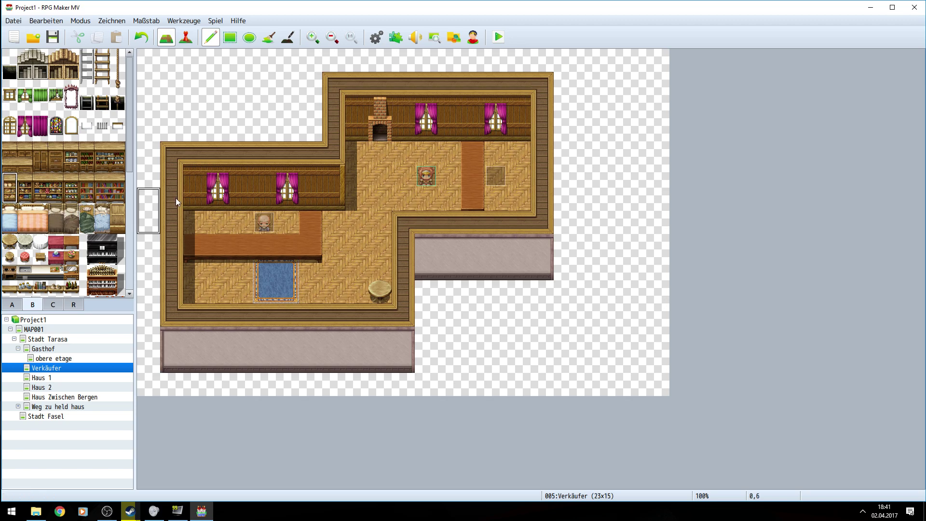
pyautogui.click(195, 176)
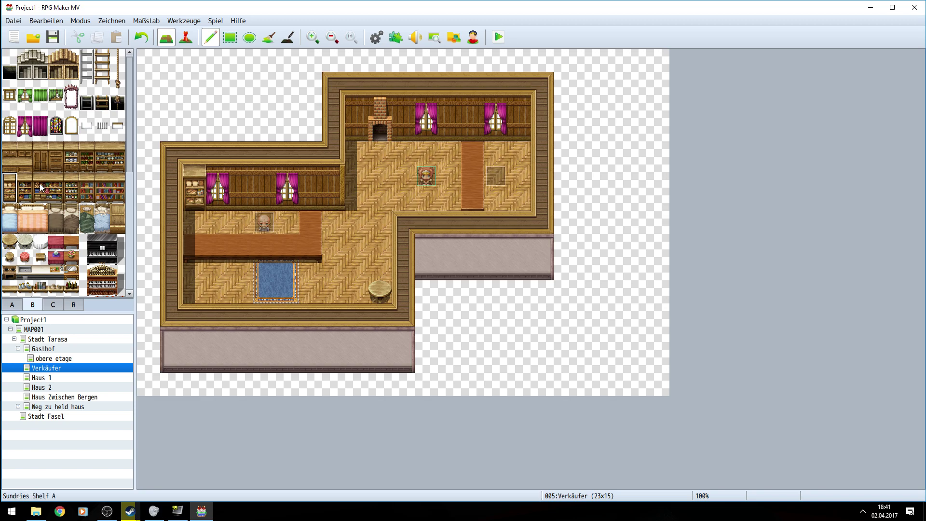
pyautogui.scroll(-5, 71, 164)
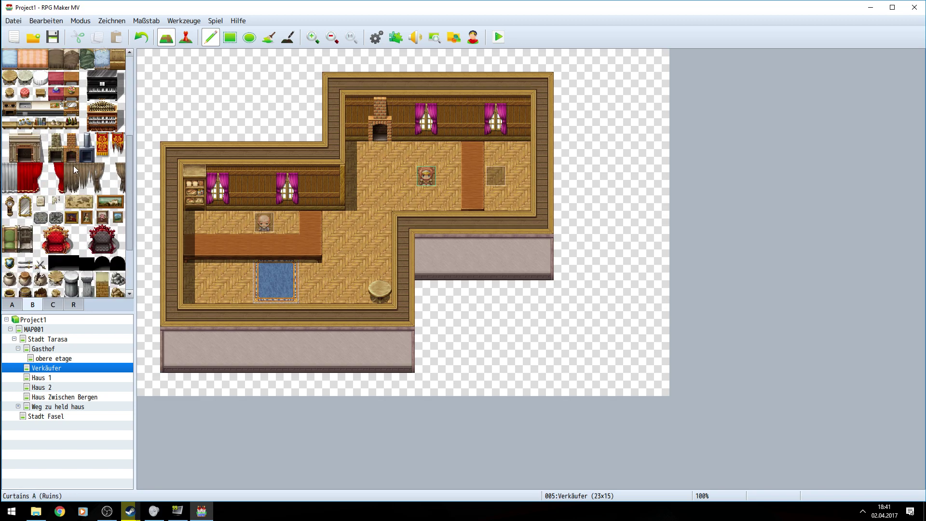
pyautogui.scroll(-1, 74, 166)
pyautogui.click(42, 236)
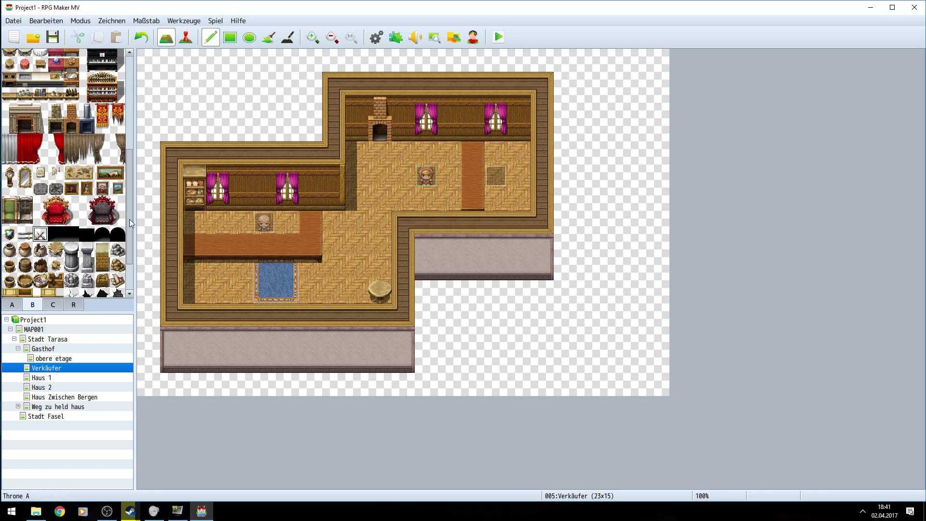
pyautogui.click(241, 176)
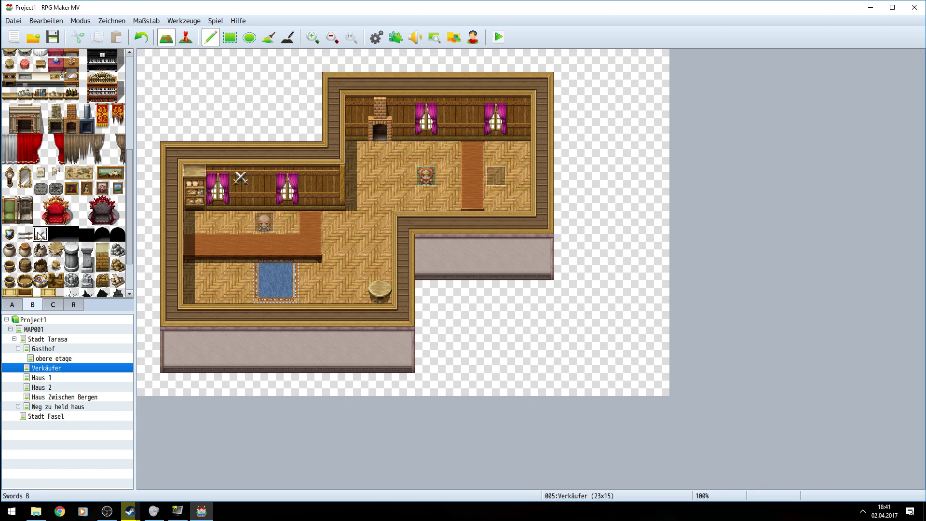